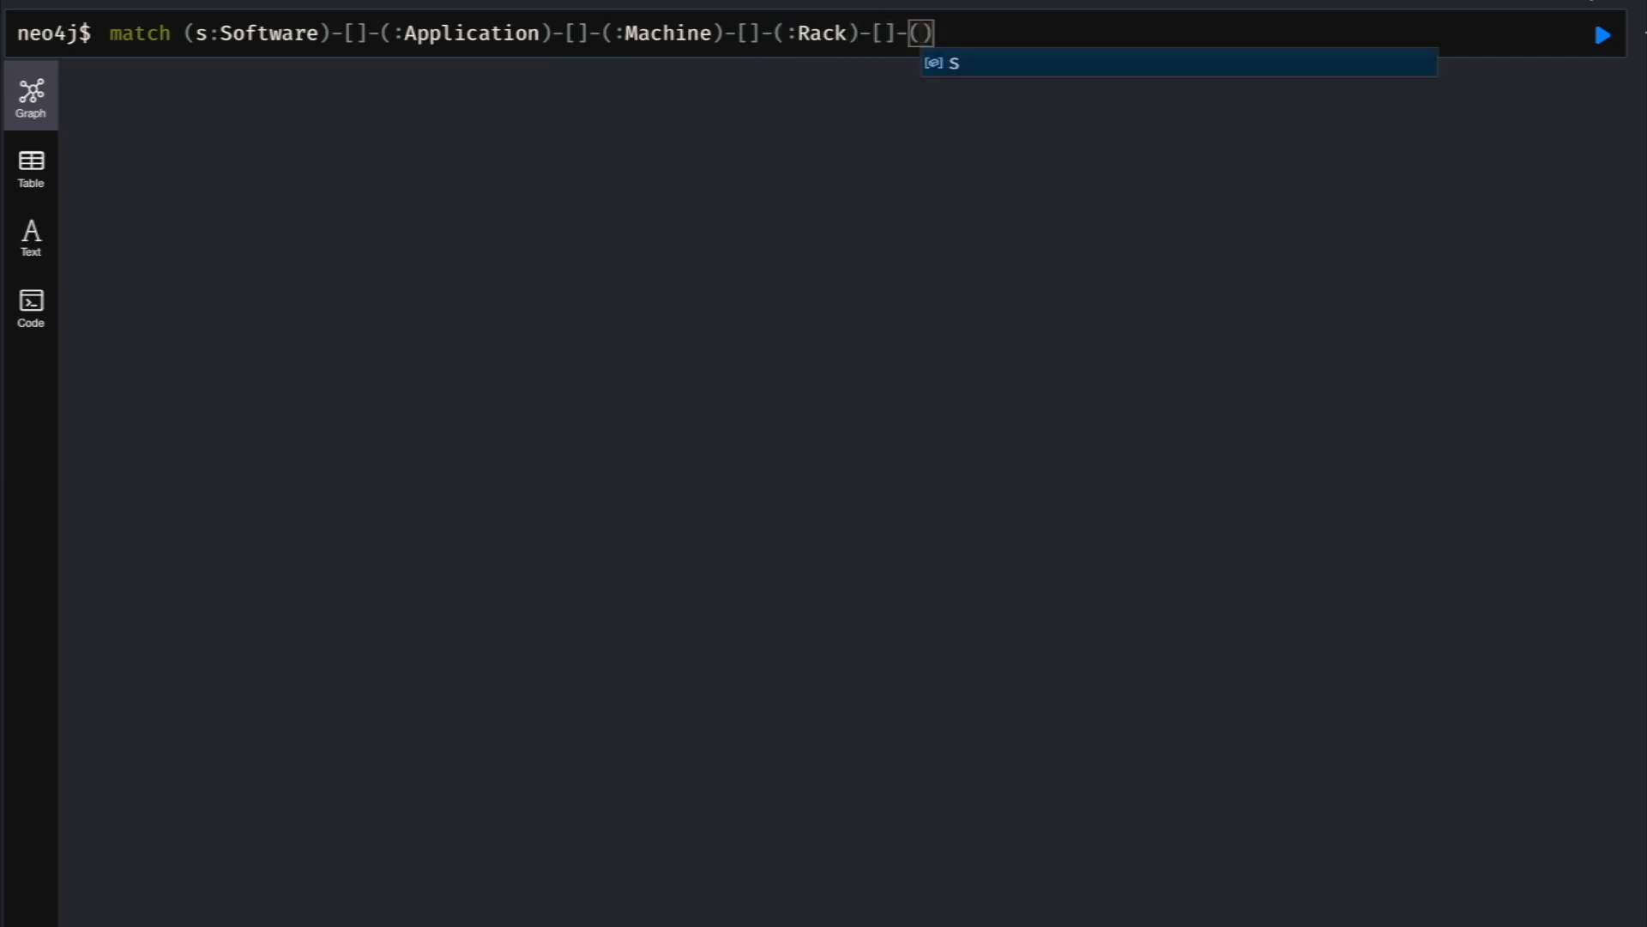
# - Complete the Cypher query with the Rack-to-dc:DataCenter match and "return s, dc limit 10", and run it to explore the graph
pyautogui.write('return s, dc limit 10')
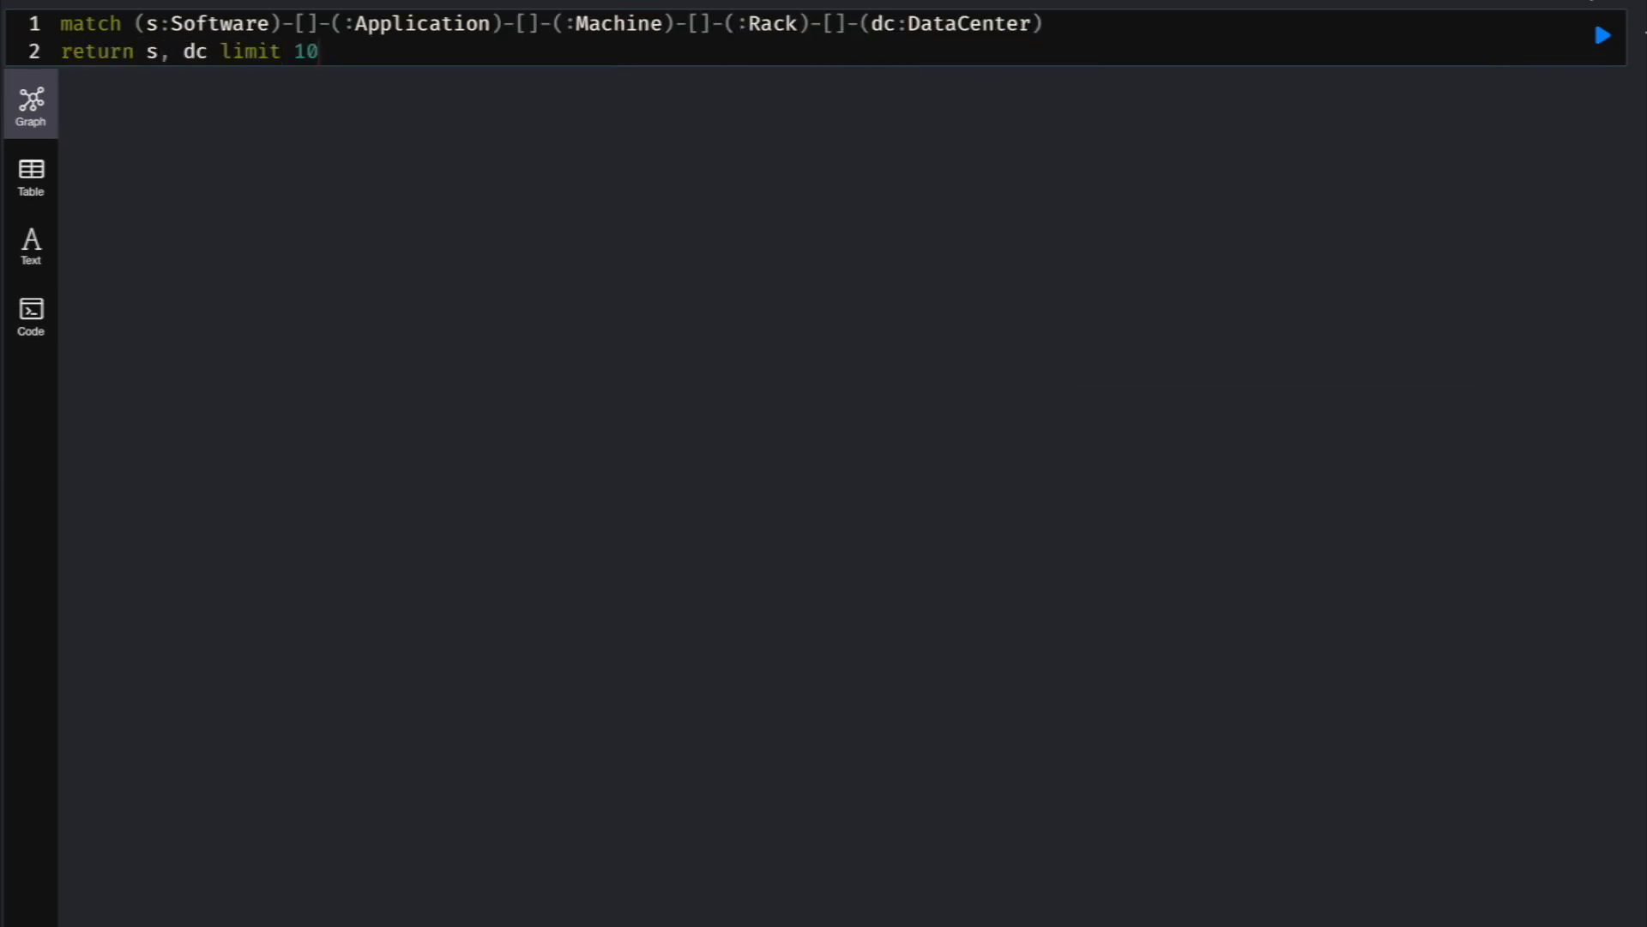
pyautogui.press('Return')
pyautogui.click(1602, 36)
pyautogui.doubleClick(1147, 549)
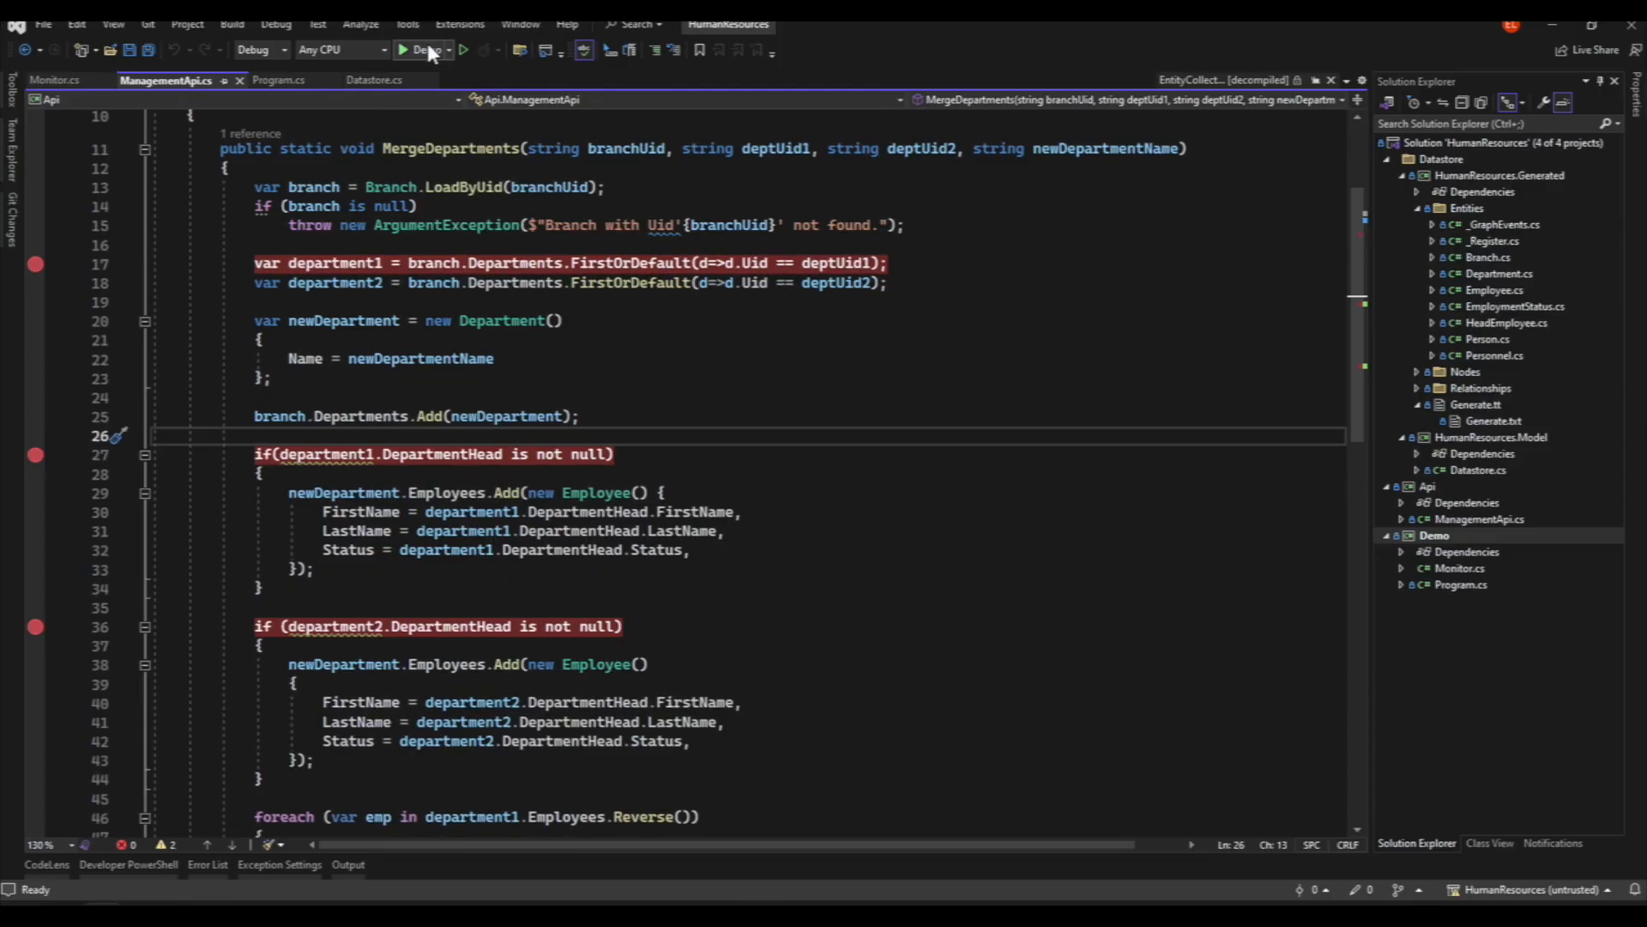
# - Switch to Visual Studio, start debugging the HumanResources solution, and step over the statements following the department1 breakpoint in MergeDepartments
pyautogui.click(427, 44)
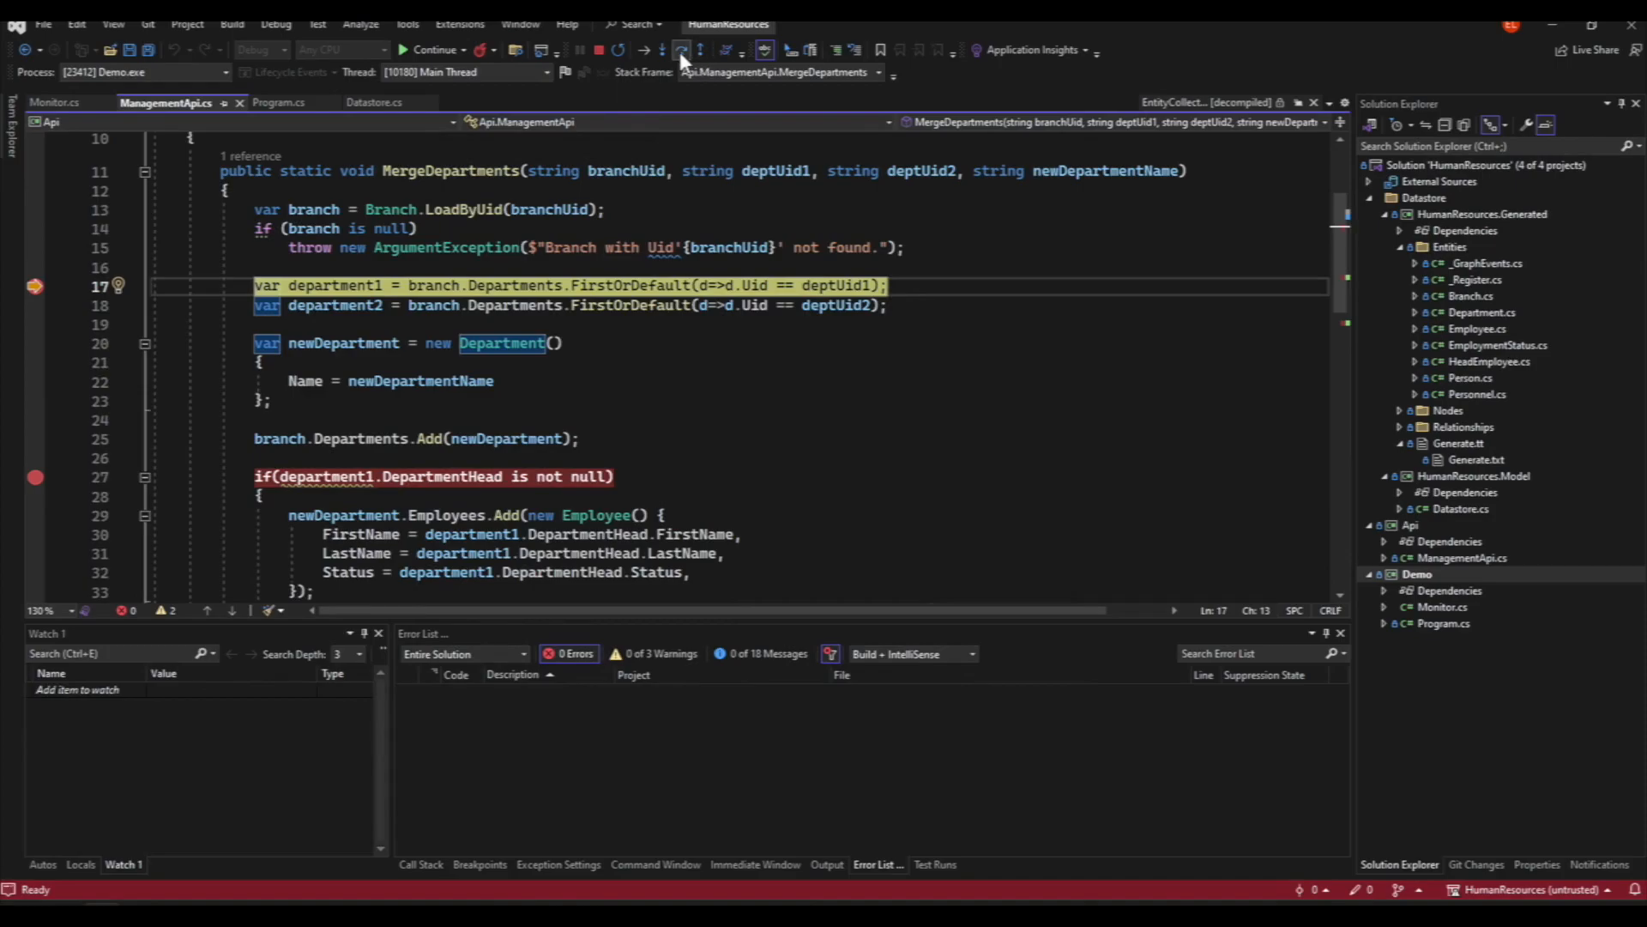
pyautogui.click(677, 48)
pyautogui.click(677, 48)
pyautogui.click(677, 48)
pyautogui.click(678, 48)
pyautogui.click(678, 48)
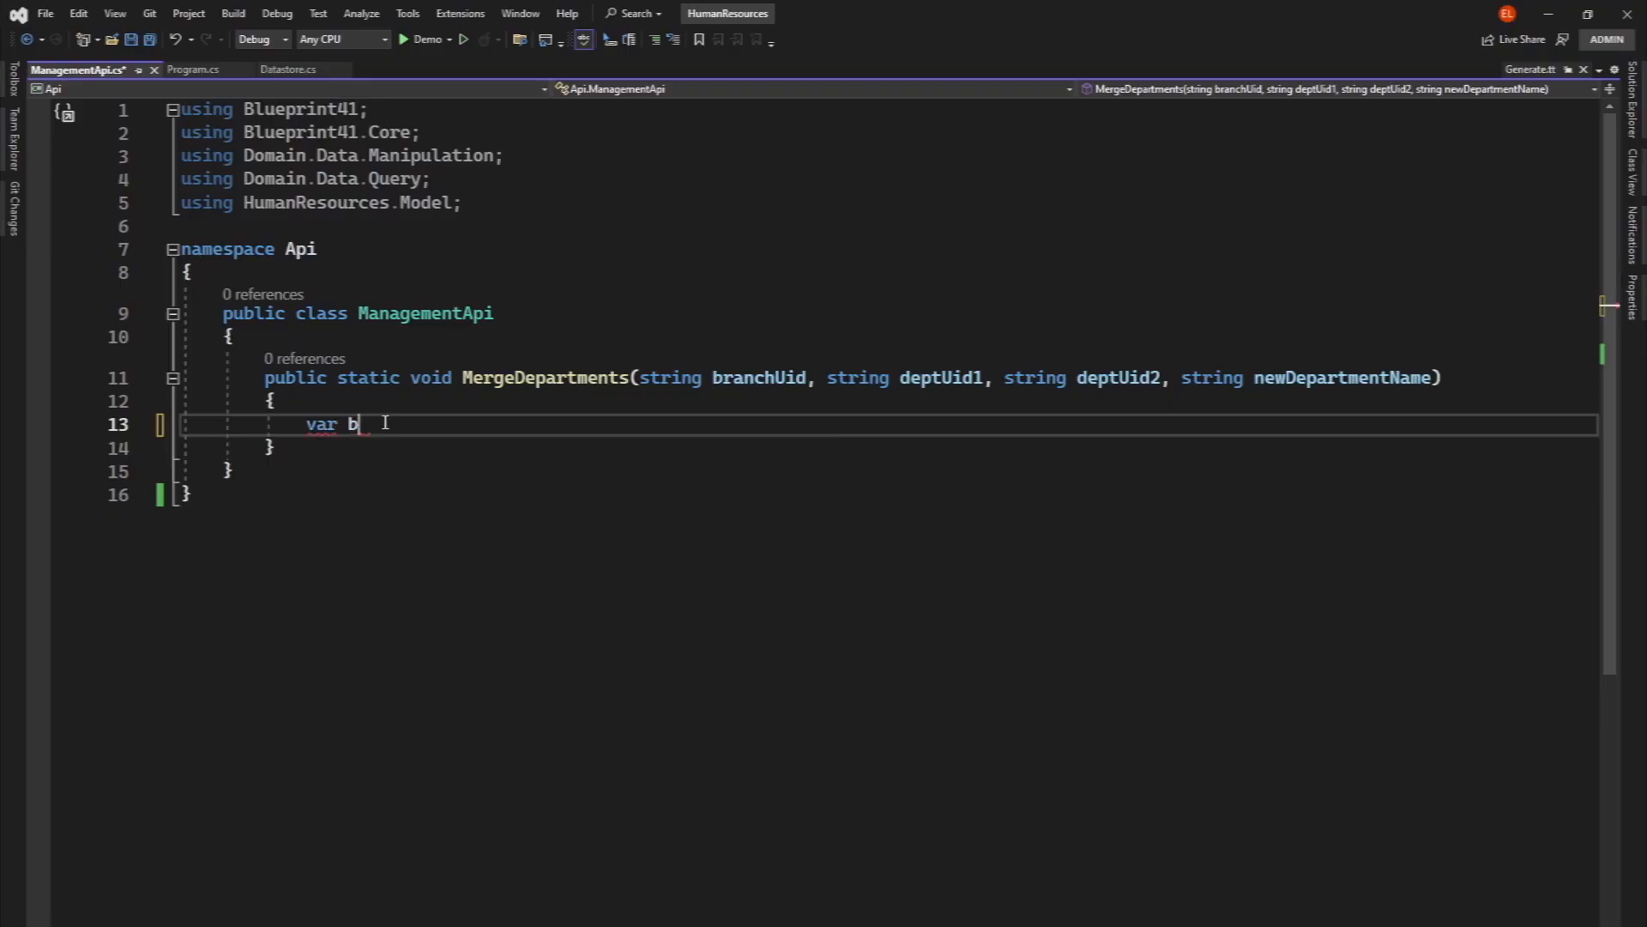
# - In MergeDepartments, load the branch by branchUid and throw an ArgumentException "Branch with Uid'{branchUid}' not found." when it is null
pyautogui.write('ranch = Branch.LoadByUid(branchUid);')
pyautogui.press('Return')
pyautogui.write('if(branch is null)')
pyautogui.press('Return')
pyautogui.write('thr')
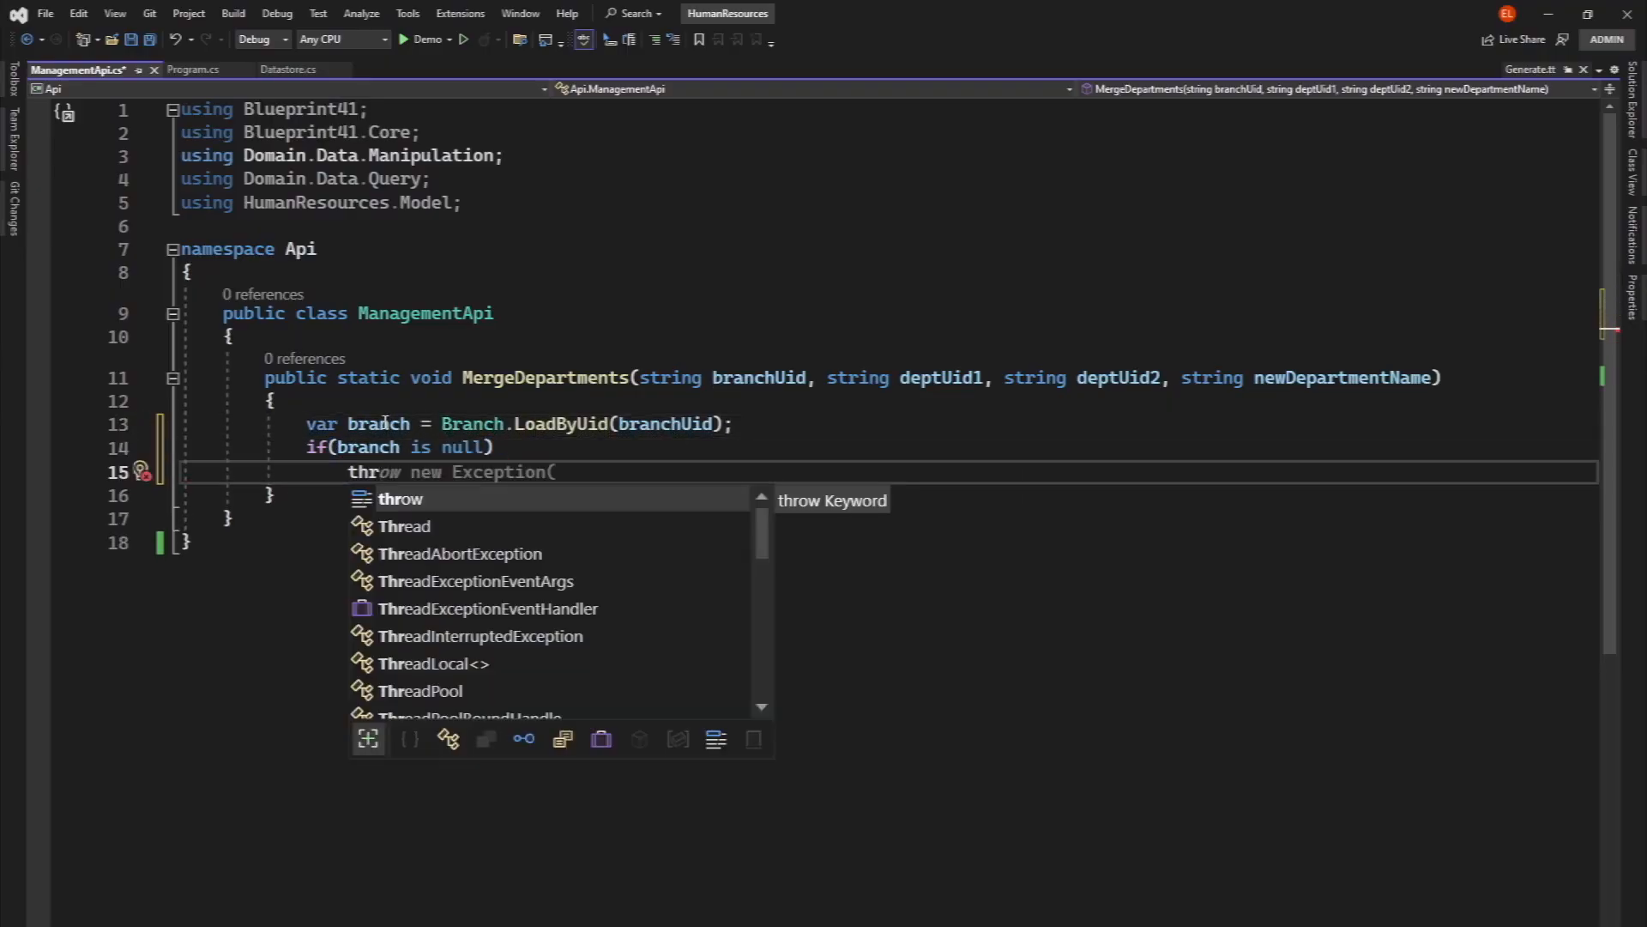
pyautogui.write('ow new ArgumentException($"Branch with Uid\'{branchUid}\' not found.");')
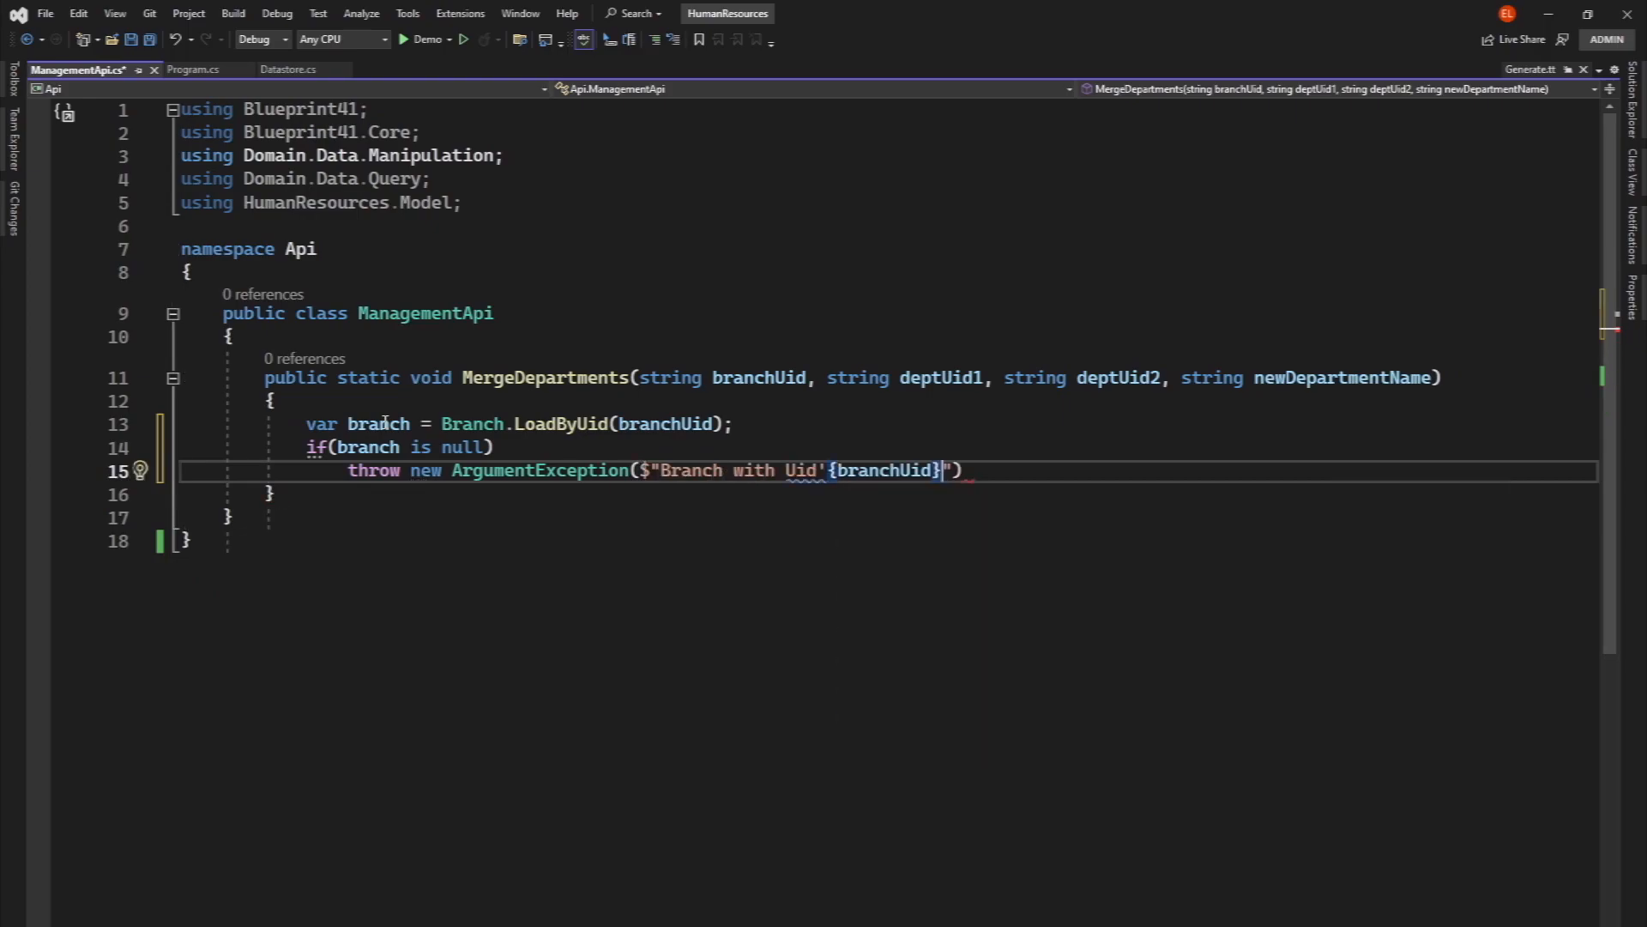
pyautogui.press('Return')
pyautogui.press('Return')
# - Declare department1 and department2 using branch.Departments.FirstOrDefault, matching Uid to deptUid1 and deptUid2 respectively
pyautogui.write('var department1 = branch.Departments.FirstOrDefault(d=>d.Uid == deptUid1);')
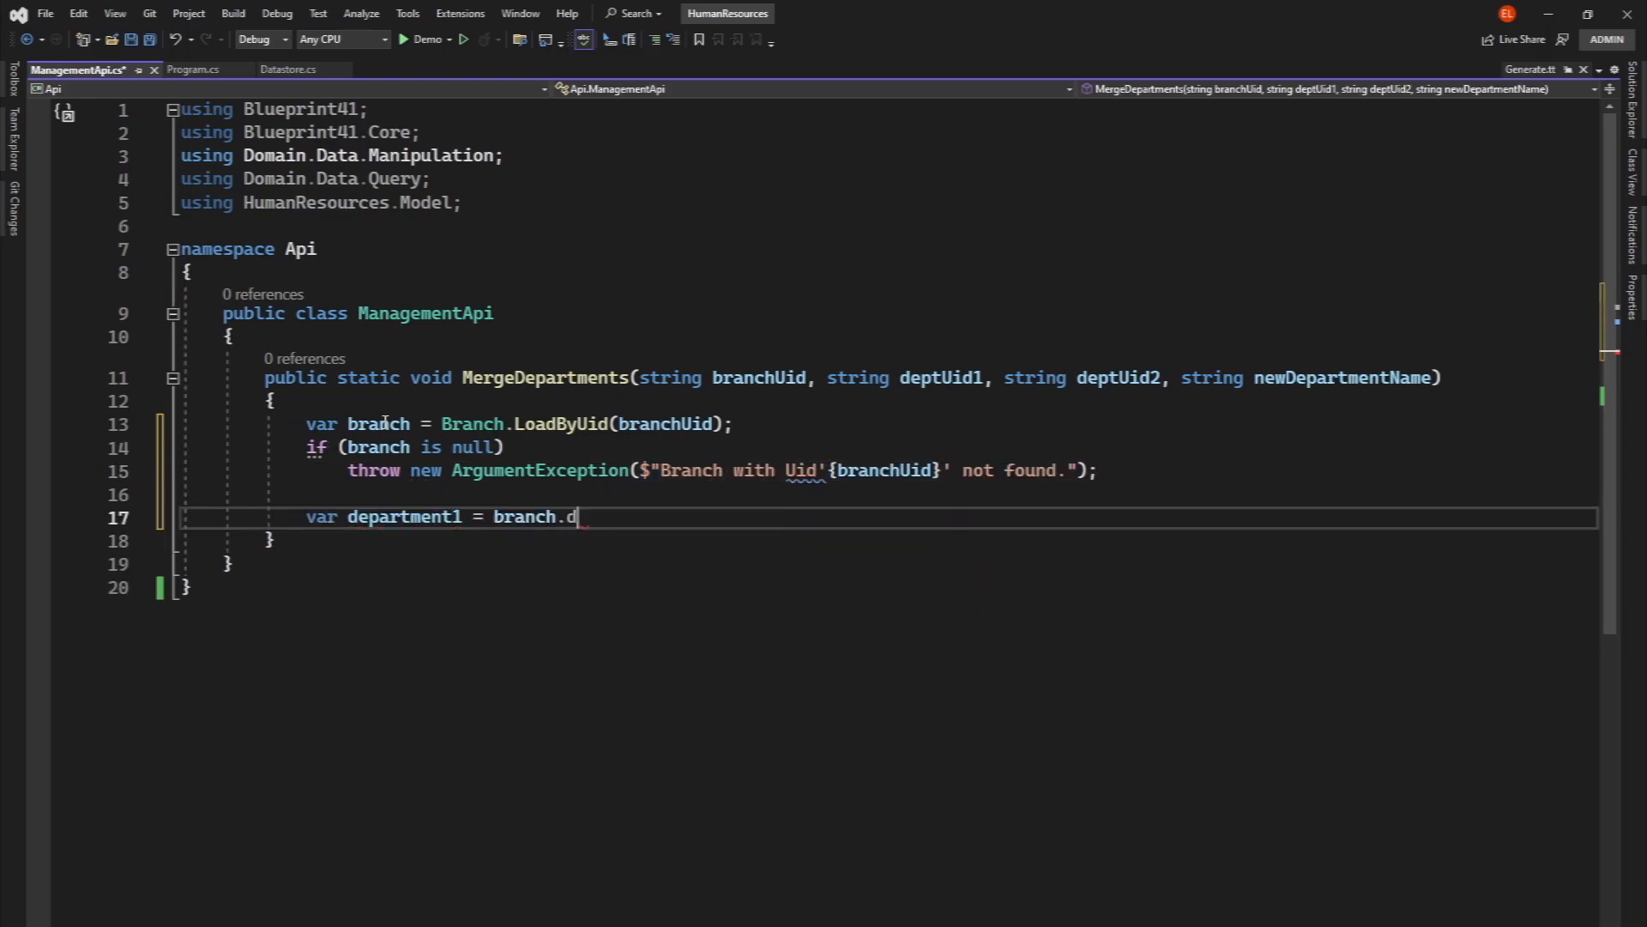
pyautogui.press('Return')
pyautogui.write('var department2 = branch.Departments.FirstOrDefault(d=>d.Uid == deptUid2);')
pyautogui.press('Return')
pyautogui.press('Return')
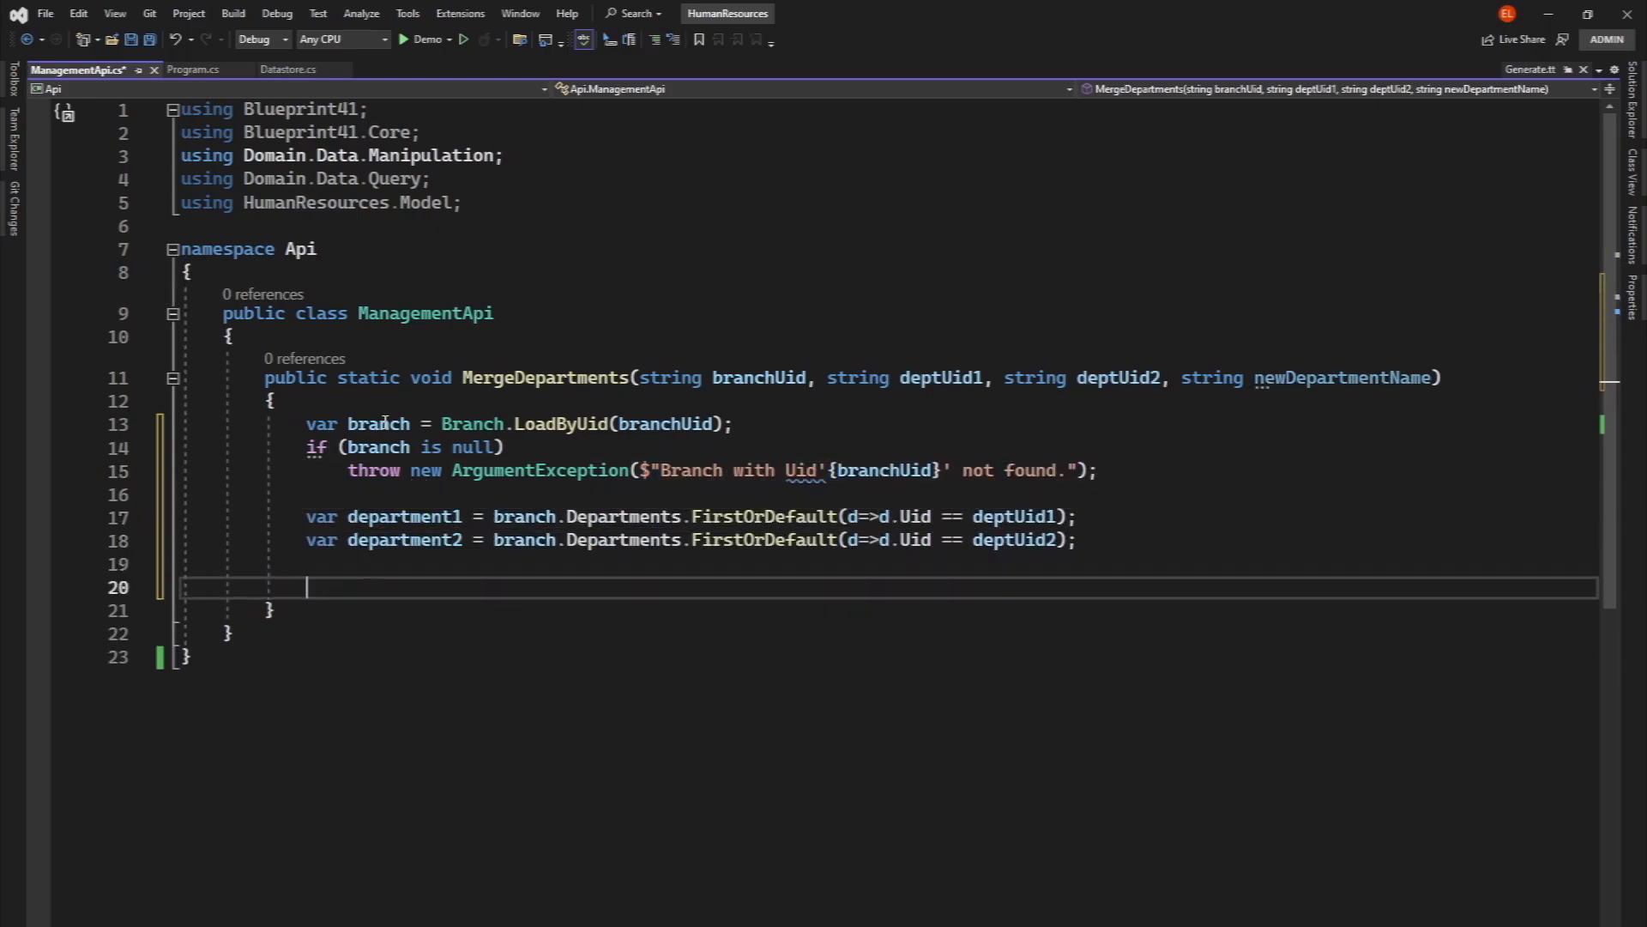
# - Declare newDepartment as a new Department with Name = newDepartmentName
pyautogui.write('var newDepartment =  new Department()')
pyautogui.press('Return')
pyautogui.write('{')
pyautogui.press('Return')
pyautogui.write('Name')
pyautogui.press('Tab')
pyautogui.press('BackSpace')
pyautogui.press('Down')
pyautogui.write(';')
pyautogui.press('Return')
pyautogui.press('Return')
# - Add a not-null check on department1.DepartmentHead that adds a new Employee with its FirstName, LastName and Status to newDepartment.Employees
pyautogui.write('if(department1.DepartmentHead is not null)')
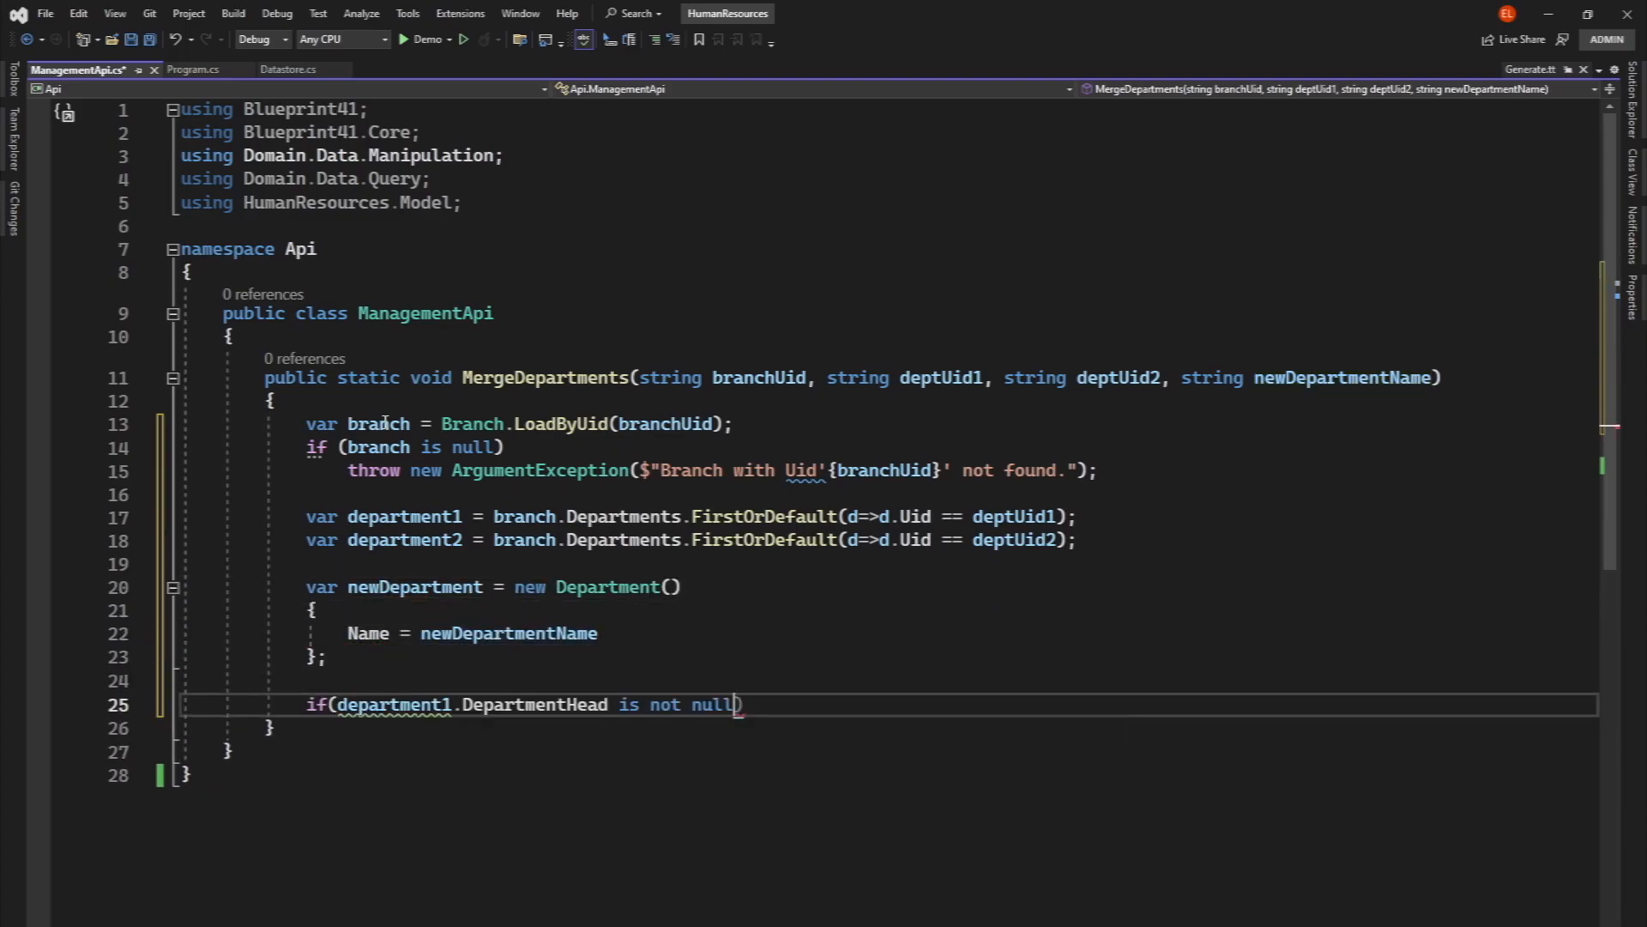
pyautogui.press('Return')
pyautogui.write('{')
pyautogui.press('Return')
pyautogui.write('newDepartment.Employees.Add(new Employee(')
pyautogui.write(') {')
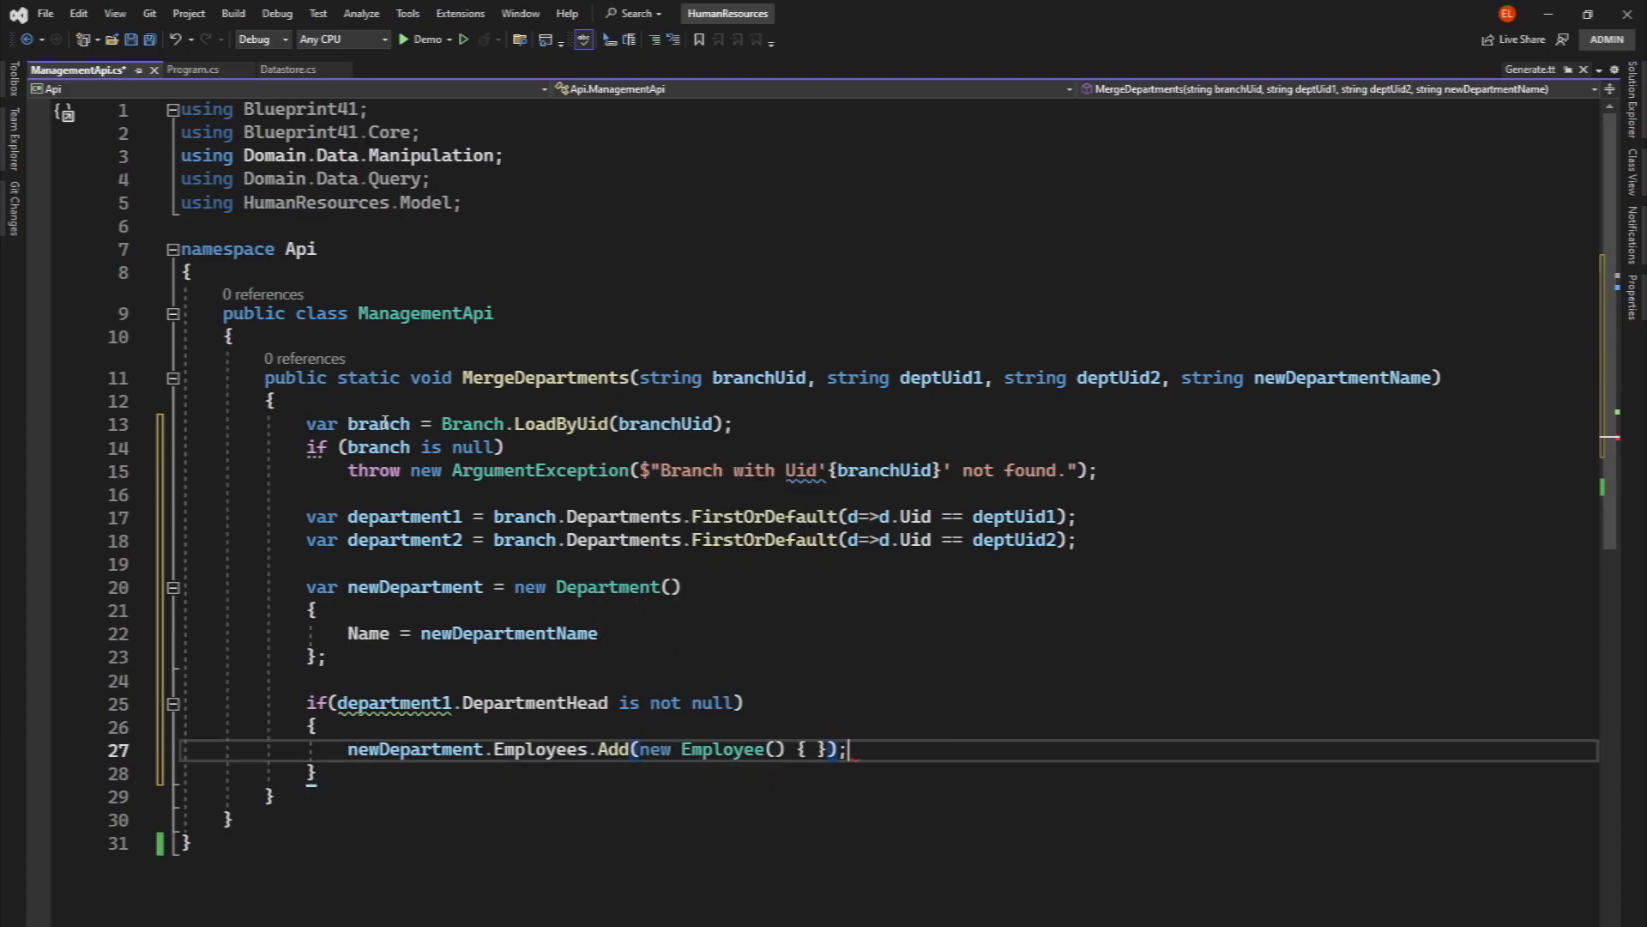
pyautogui.press('Return')
pyautogui.press('Tab')
pyautogui.press('Return')
pyautogui.press('Tab')
pyautogui.press('Return')
pyautogui.write('st')
pyautogui.press('Tab')
pyautogui.press('Tab')
# - Duplicate the DepartmentHead if-block below the original and change its department1 references to department2
pyautogui.scroll(-2, 386, 422)
pyautogui.moveTo(307, 563); pyautogui.dragTo(371, 719)
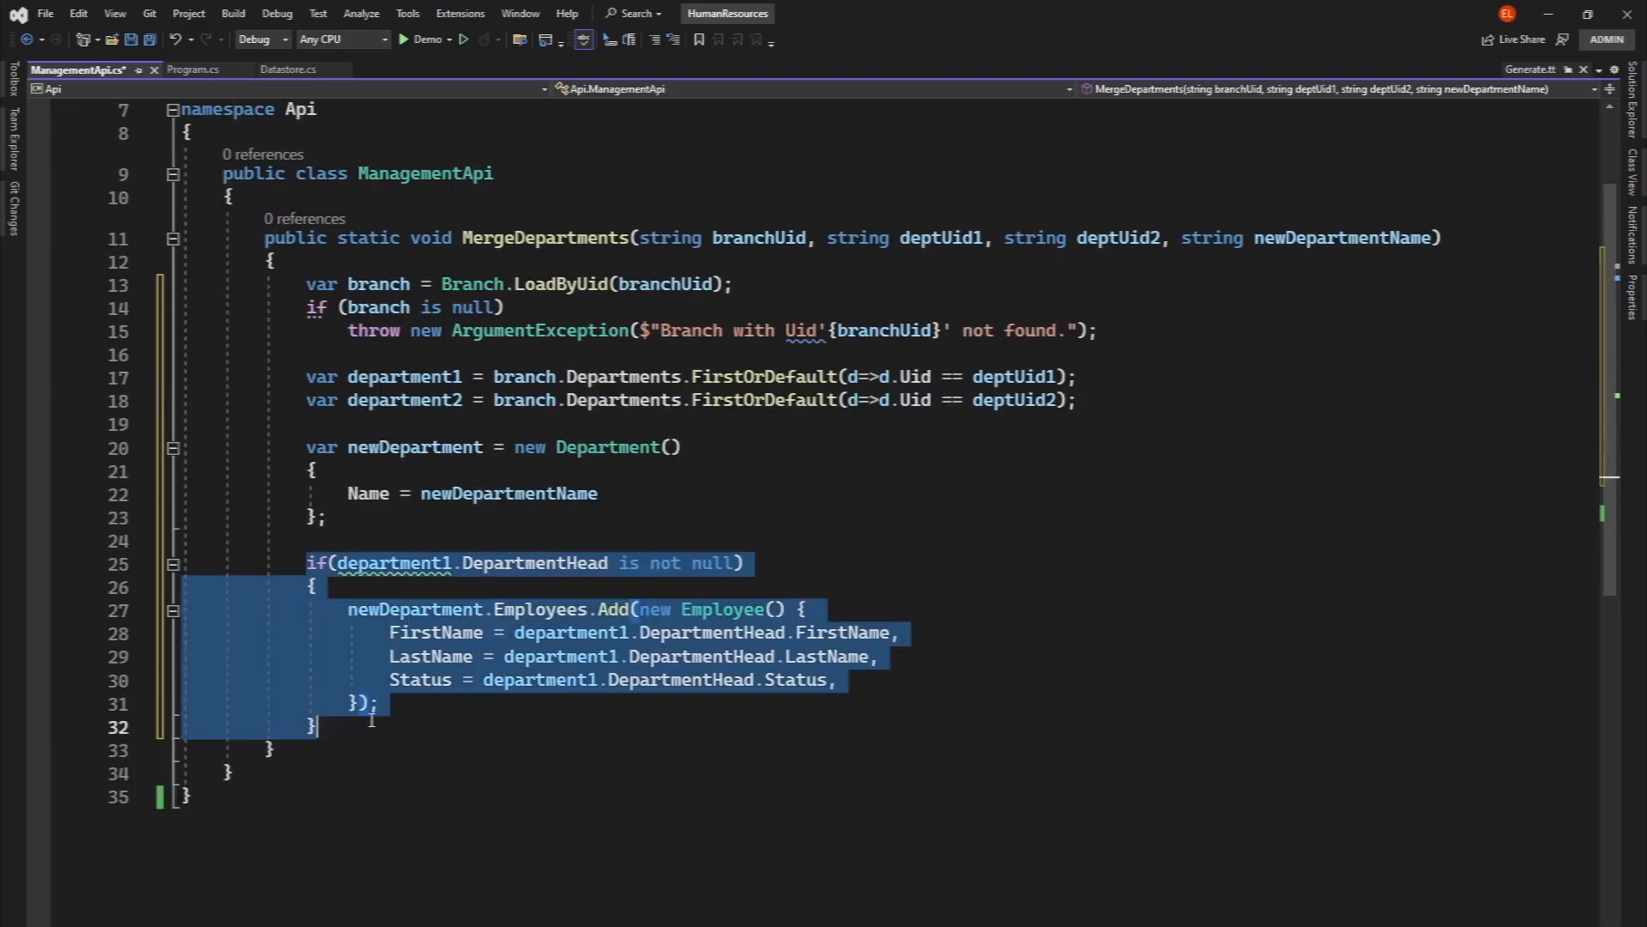
pyautogui.hotkey('ctrl', 'c')
pyautogui.hotkey('ctrl', 'v')
pyautogui.write('2')
pyautogui.doubleClick(563, 867)
pyautogui.hotkey('ctrl', 'v')
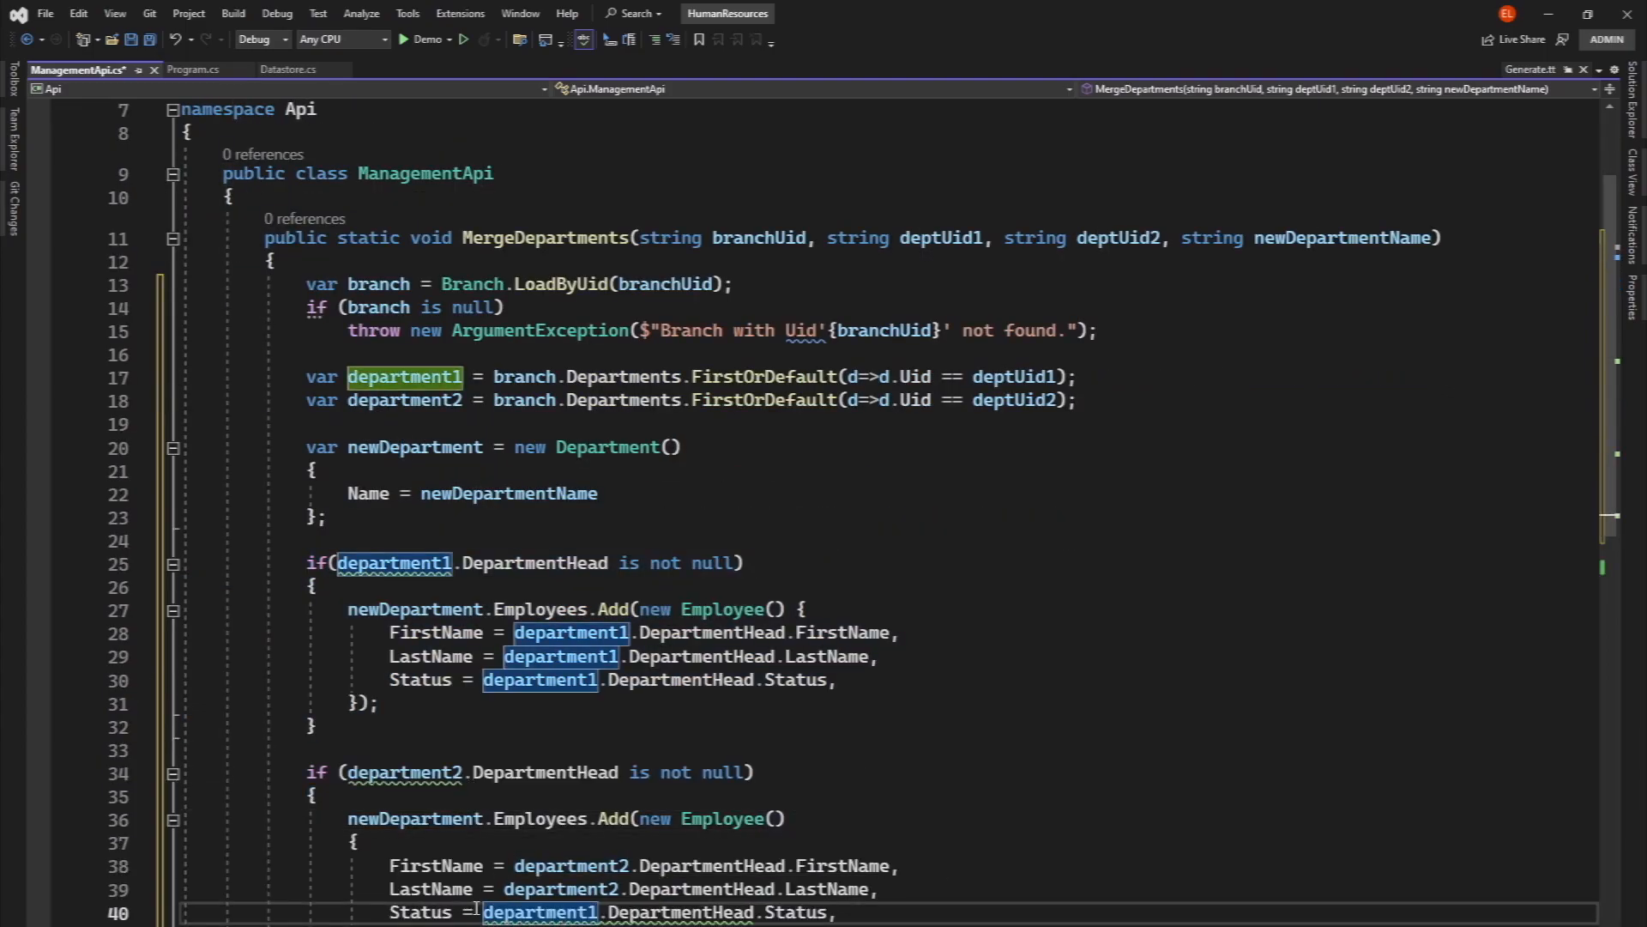
pyautogui.hotkey('ctrl', 'v')
# - Add a foreach loop that adds each emp of department1.Employees to newDepartment.Employees, and select the loop
pyautogui.scroll(-6, 476, 909)
pyautogui.click(373, 538)
pyautogui.press('Return')
pyautogui.press('Return')
pyautogui.write('foreachempdepartment1.EmployeesnewDepartment.employees.Add(emp);')
pyautogui.moveTo(183, 586); pyautogui.dragTo(386, 656)
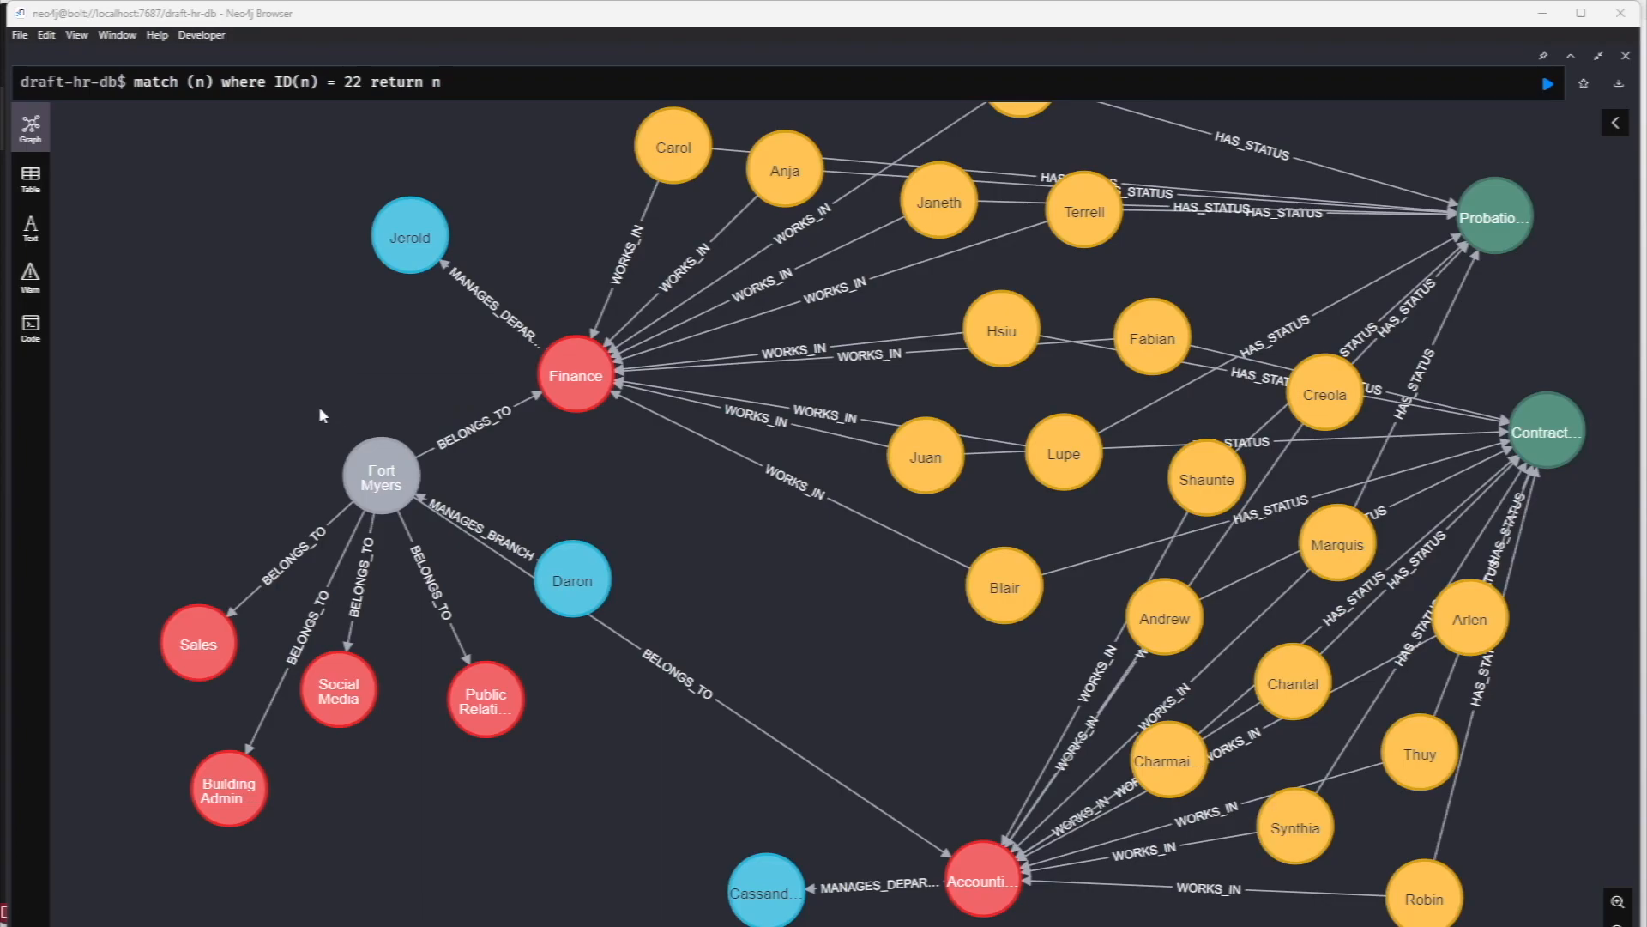
# - In Neo4j Browser, examine the Fort Myers branch, its manager, the Finance department with its head and employees, and the employment status nodes
pyautogui.click(378, 474)
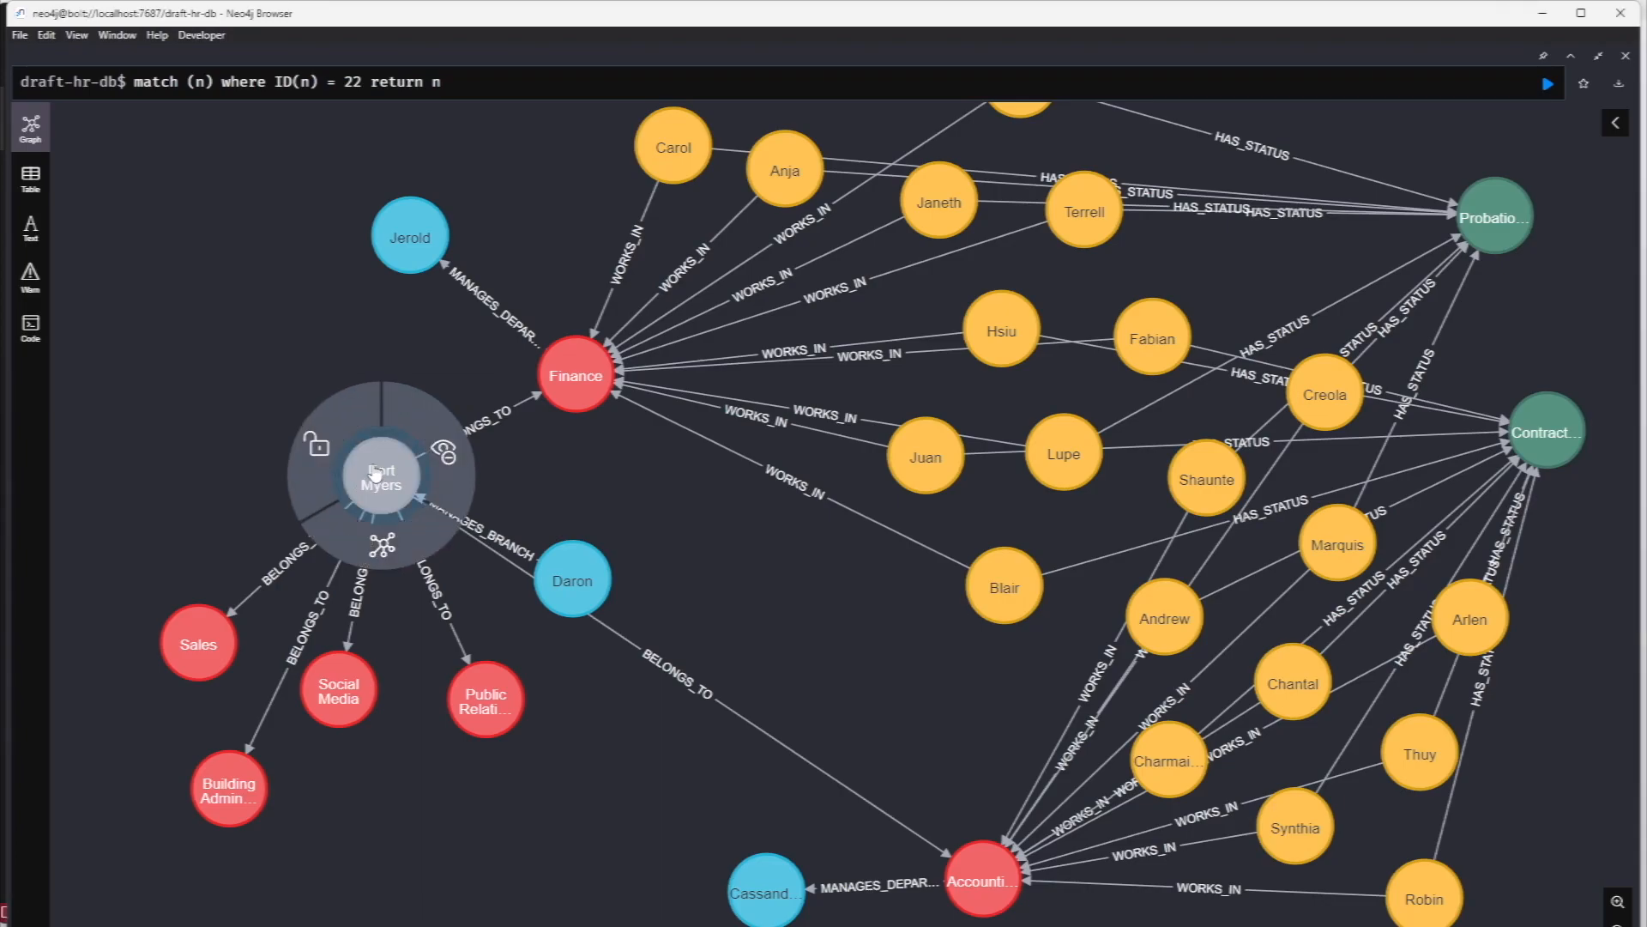
pyautogui.click(570, 581)
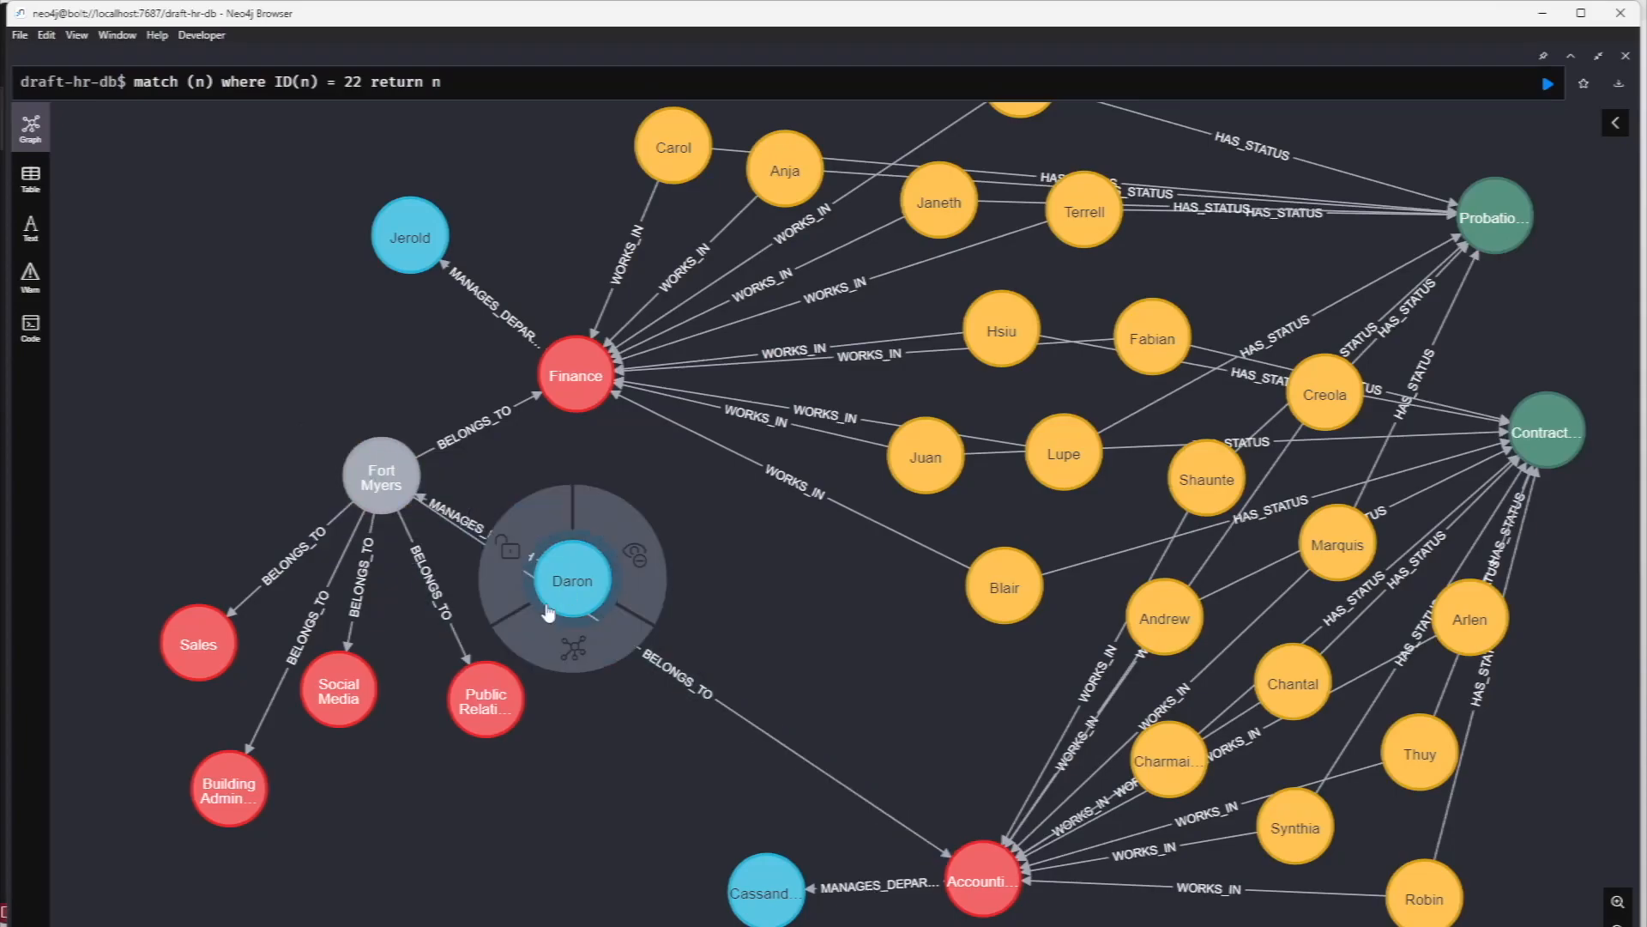
pyautogui.click(509, 686)
pyautogui.click(570, 379)
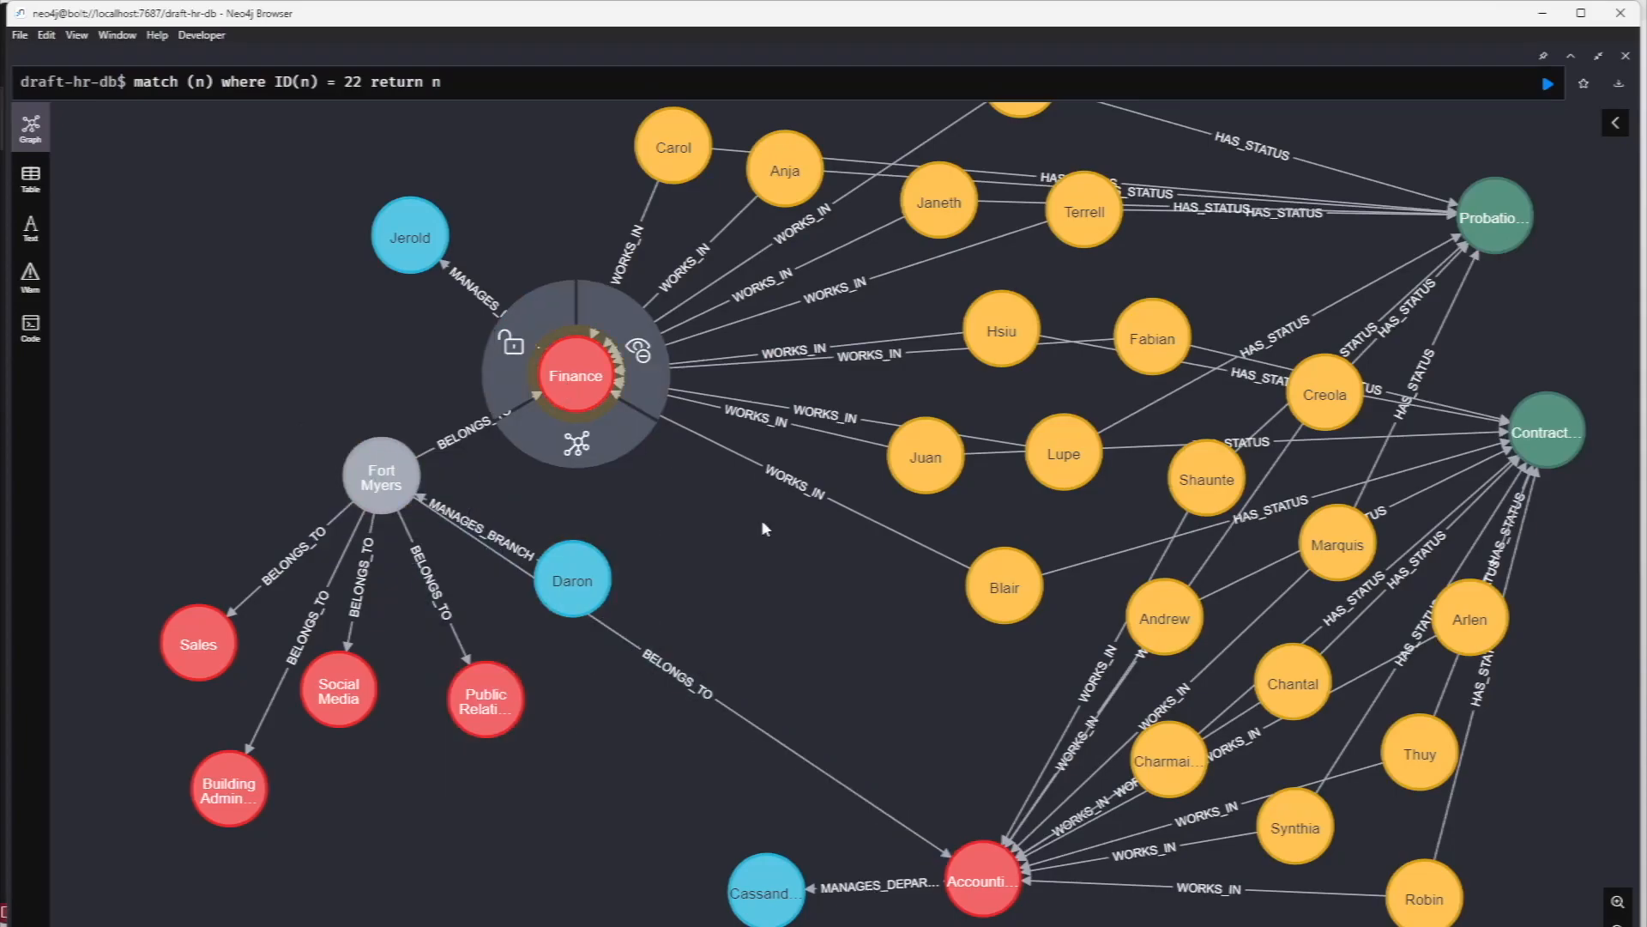
pyautogui.click(388, 243)
pyautogui.click(674, 148)
pyautogui.click(785, 171)
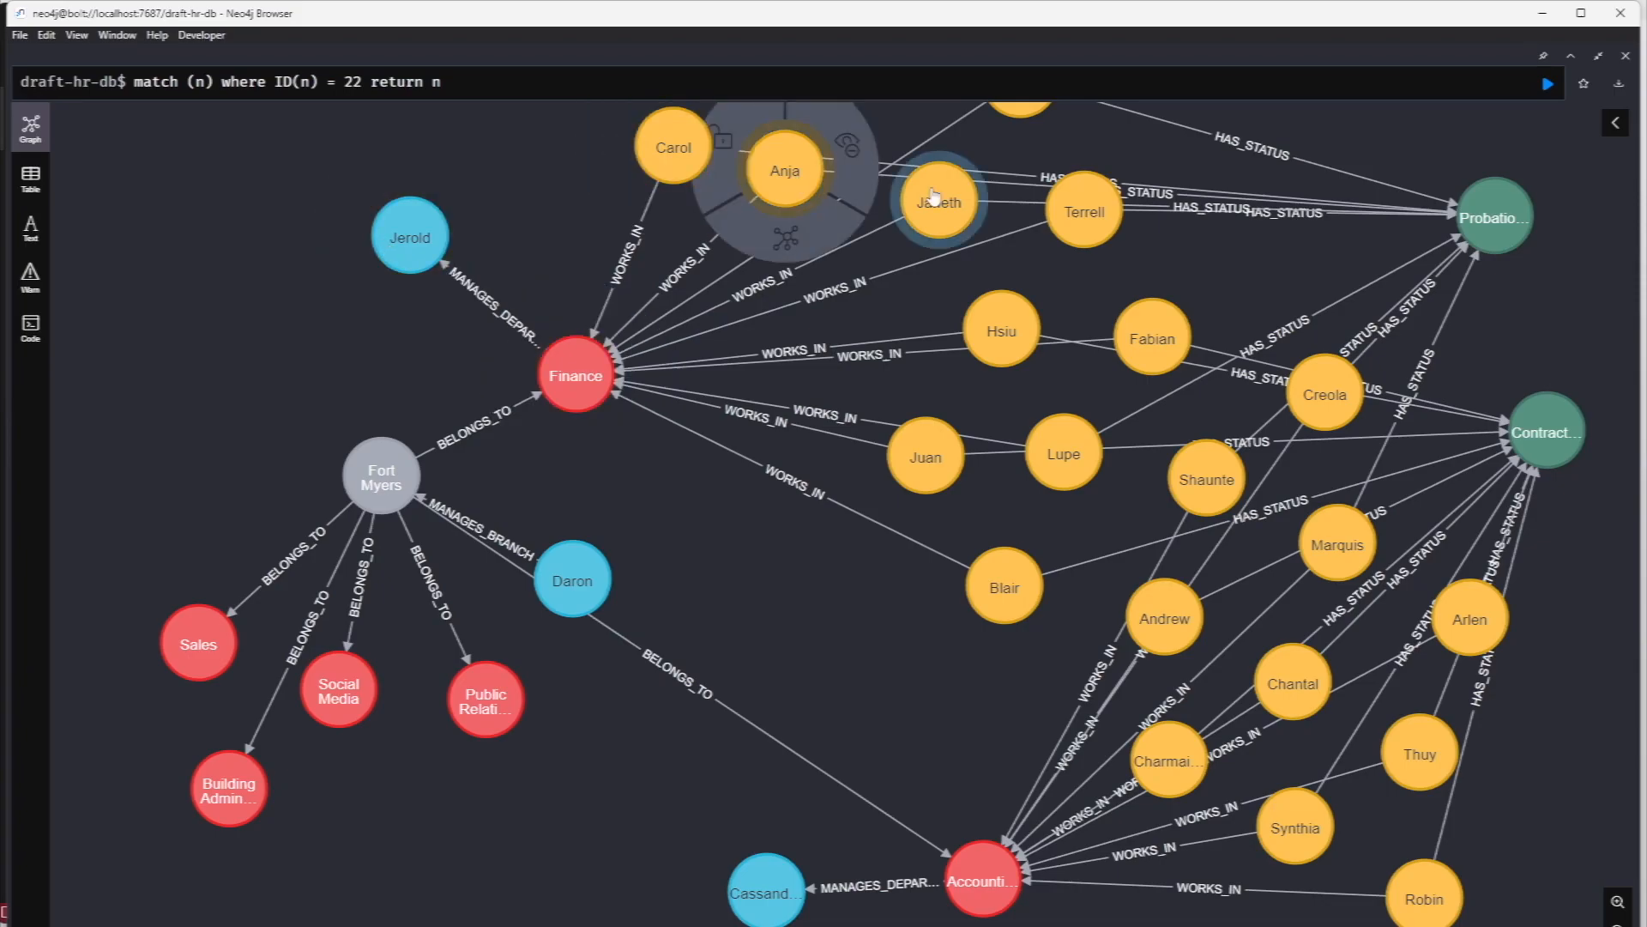
pyautogui.click(969, 211)
pyautogui.click(1083, 212)
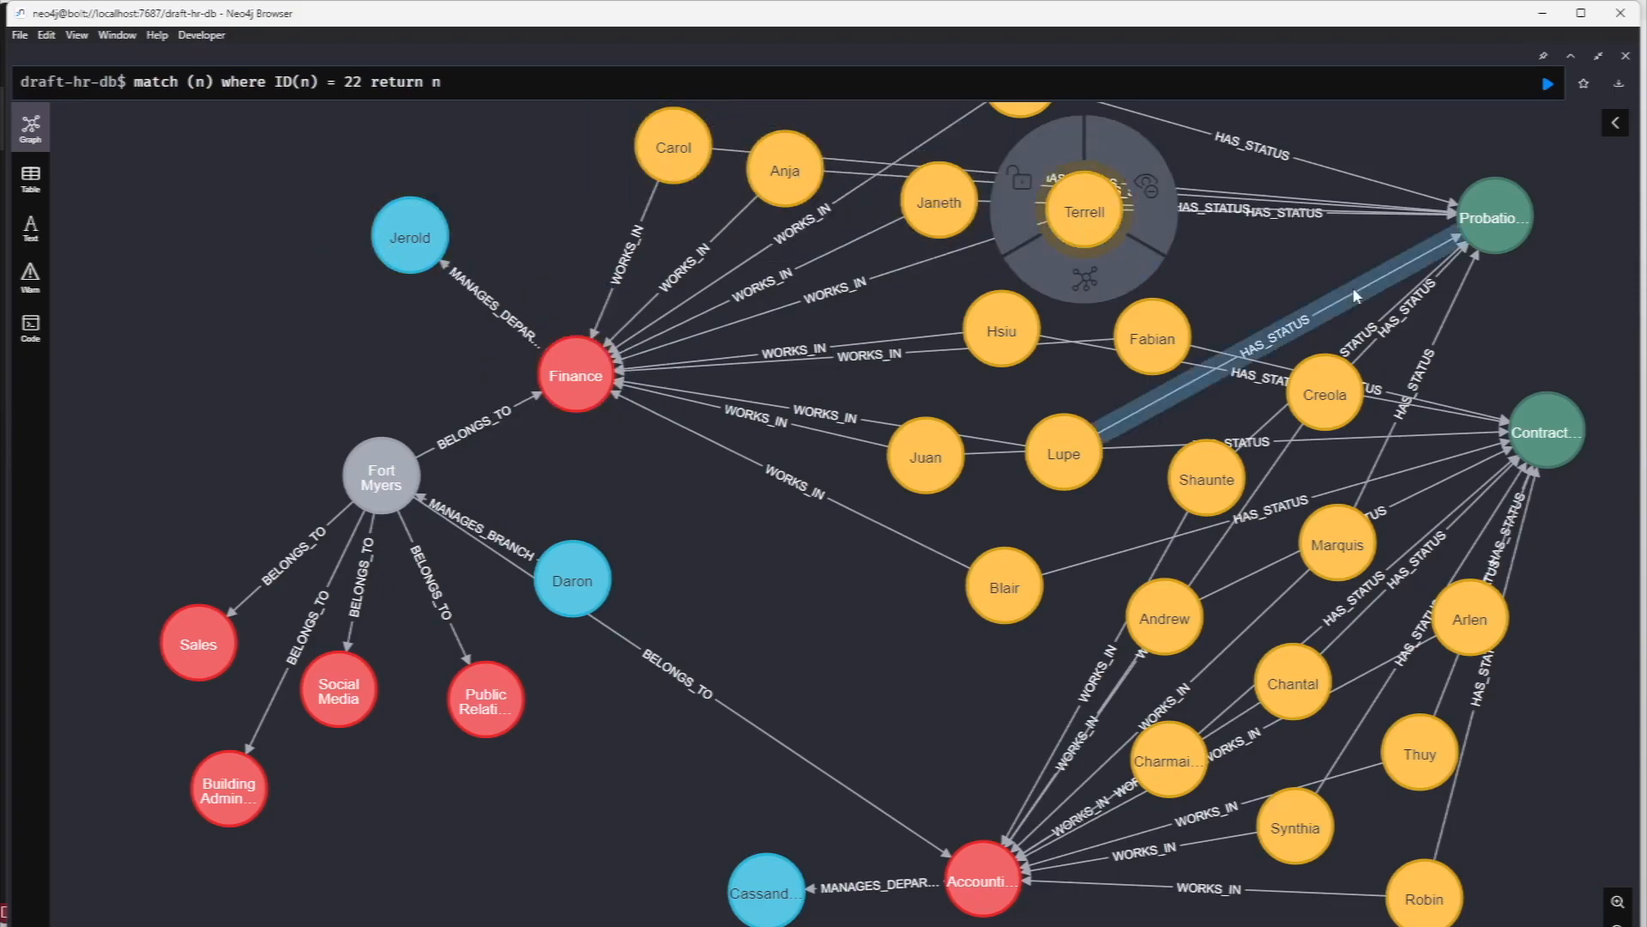
pyautogui.click(1480, 222)
pyautogui.click(1548, 429)
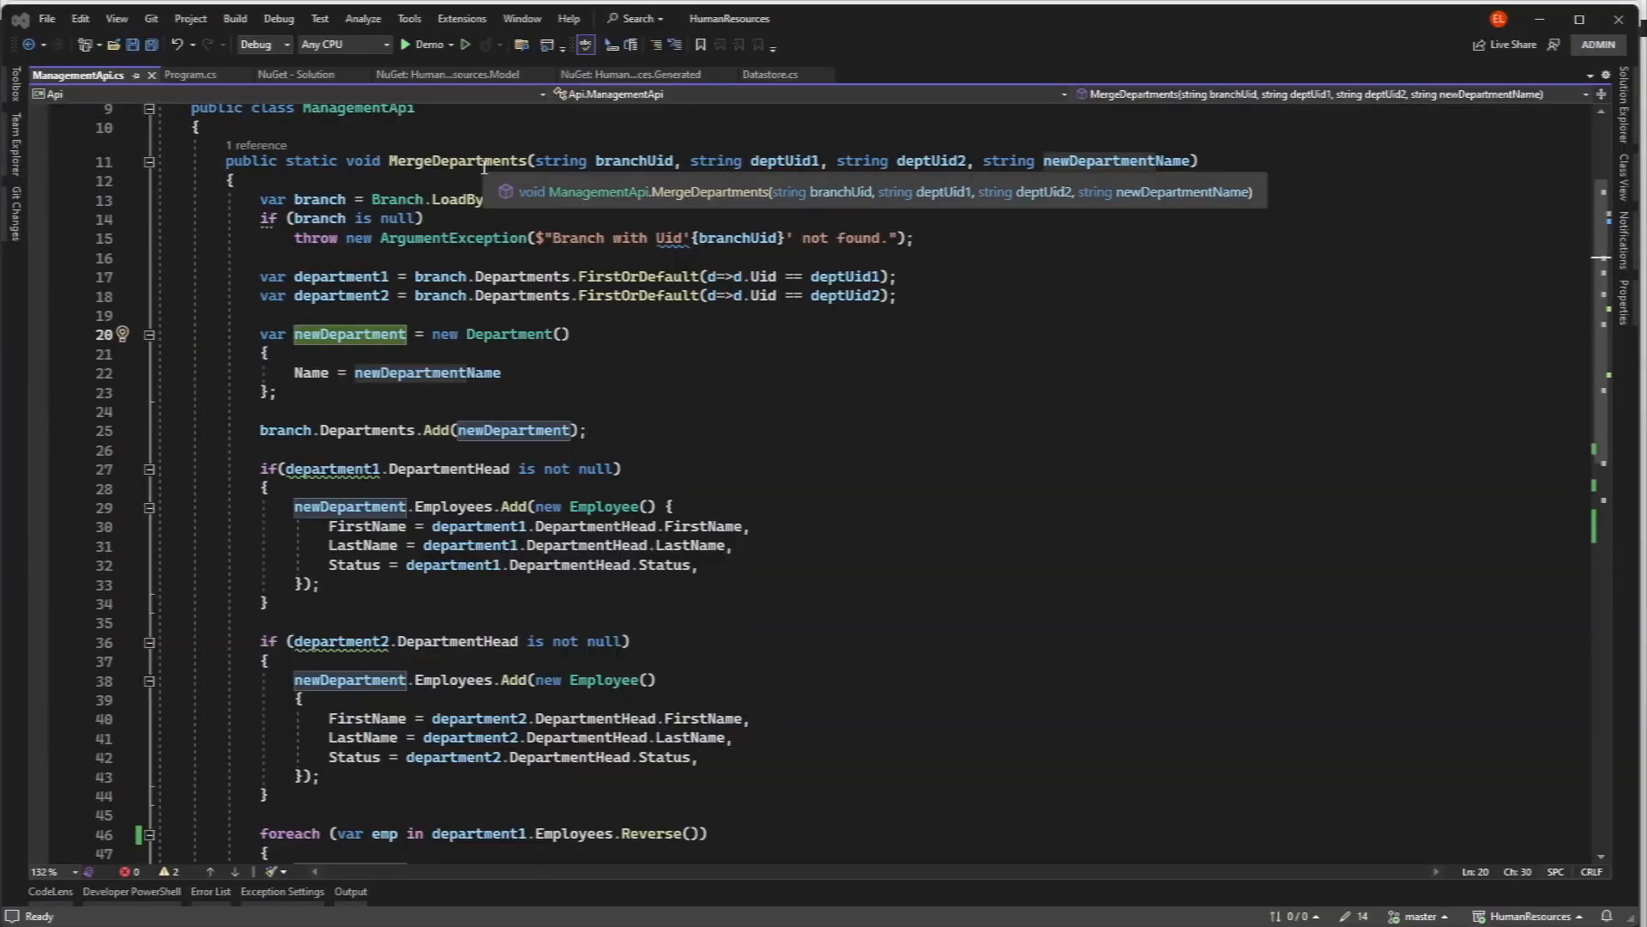
# - In Visual Studio, review the MergeDepartments method and its department1, department2 and newDepartment variables
pyautogui.click(525, 162)
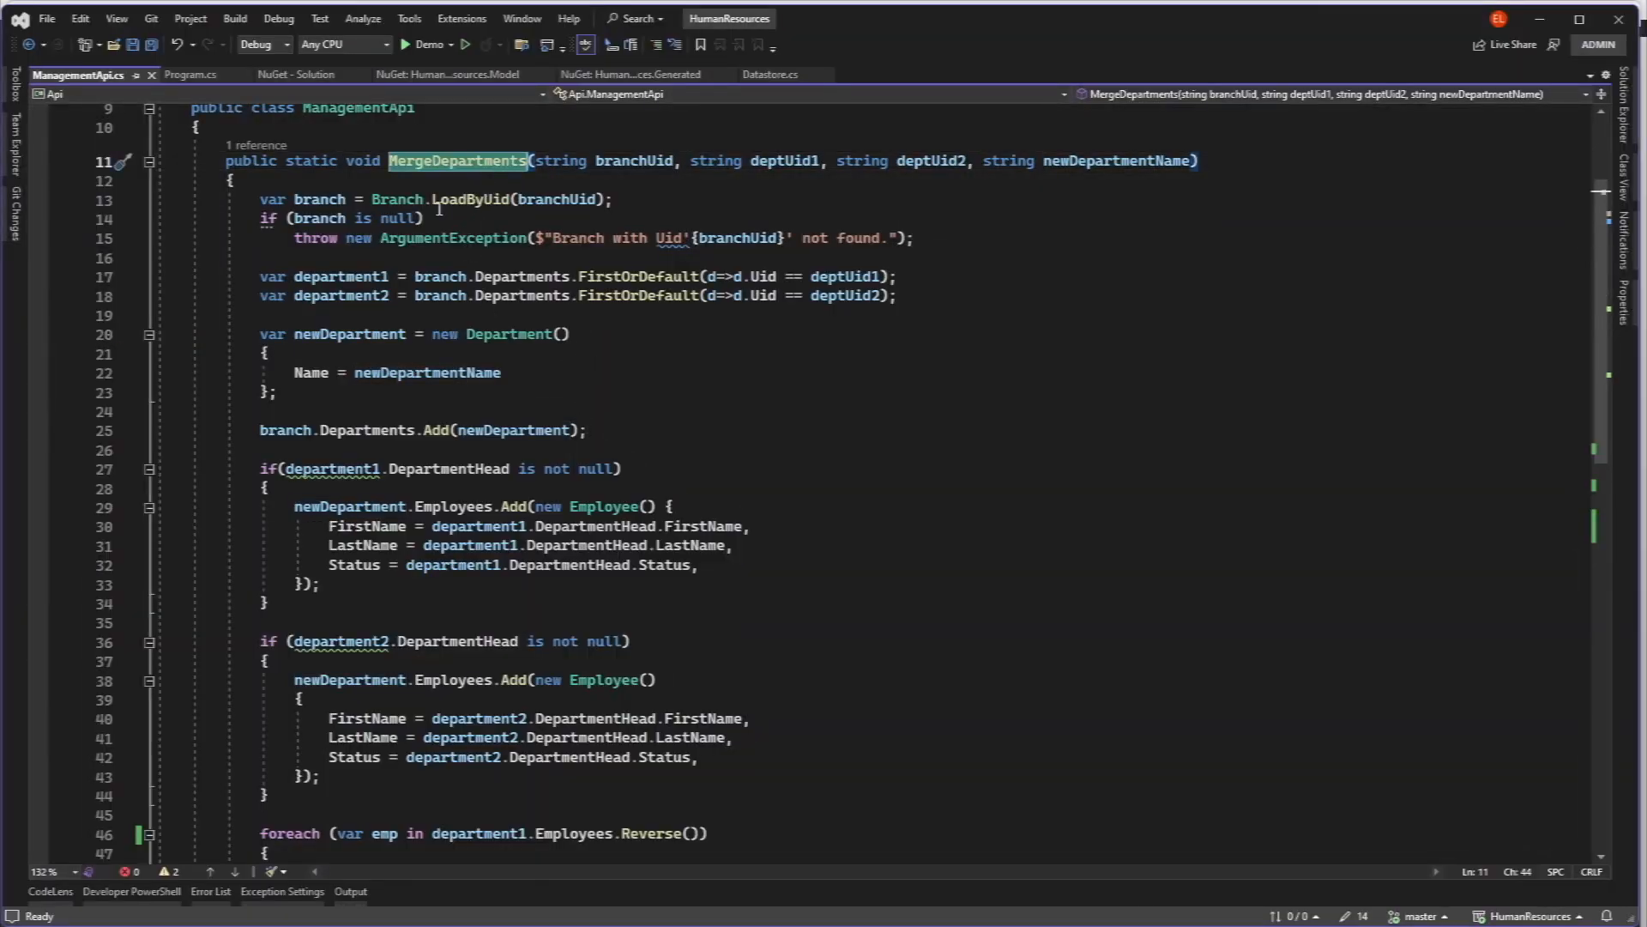
pyautogui.doubleClick(356, 277)
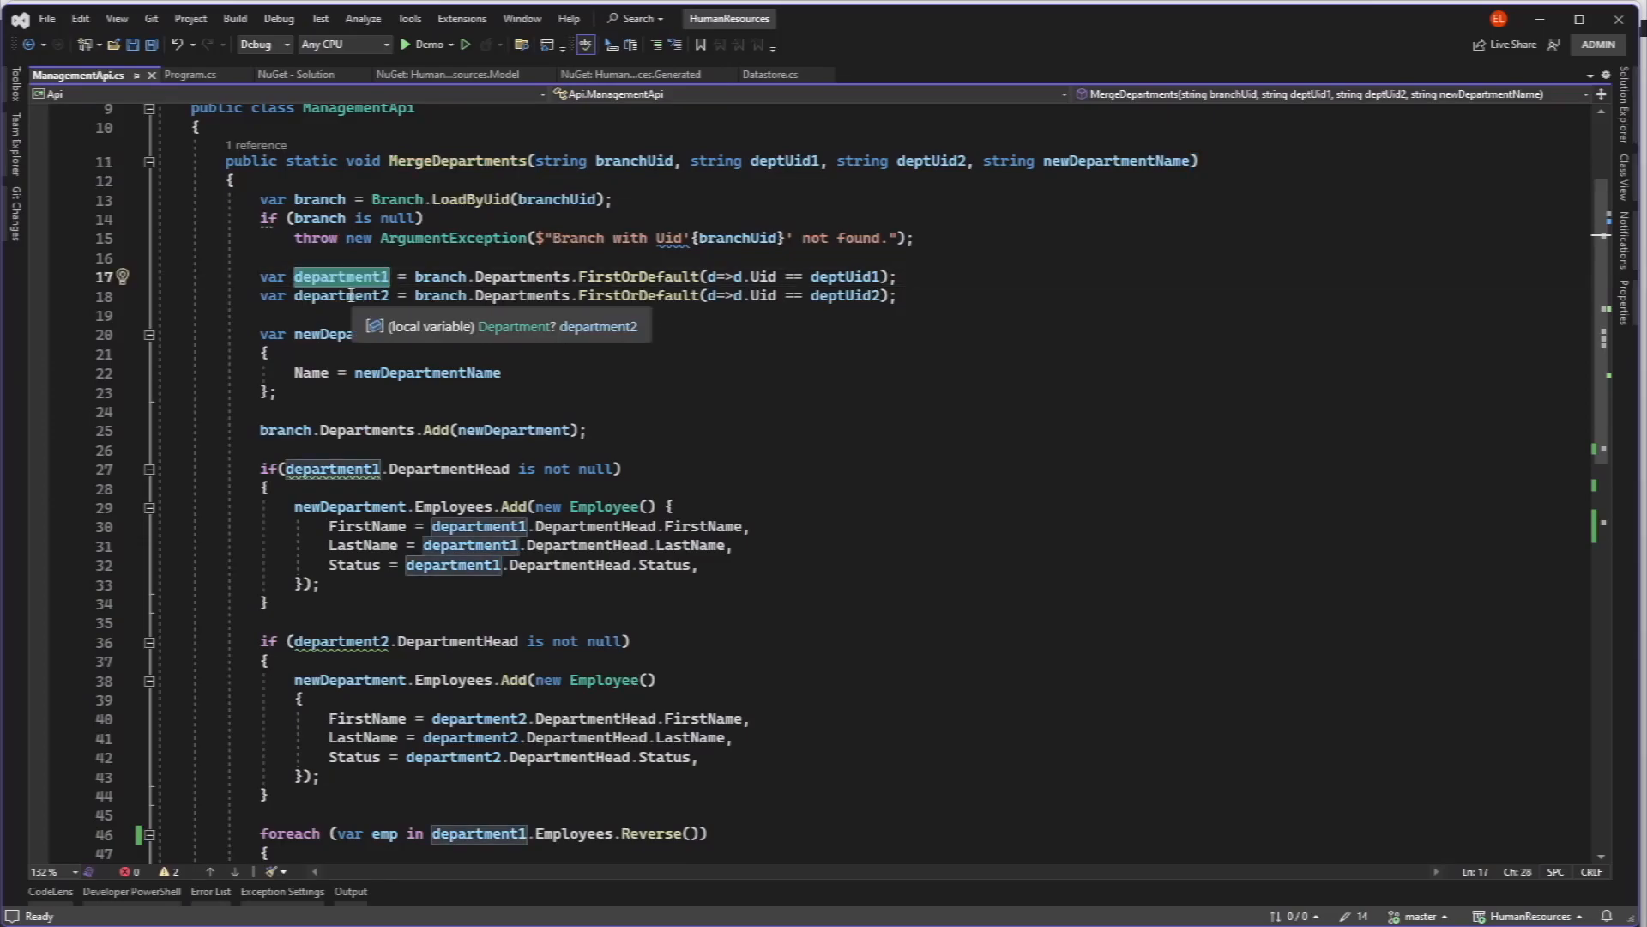
pyautogui.doubleClick(351, 295)
pyautogui.doubleClick(368, 340)
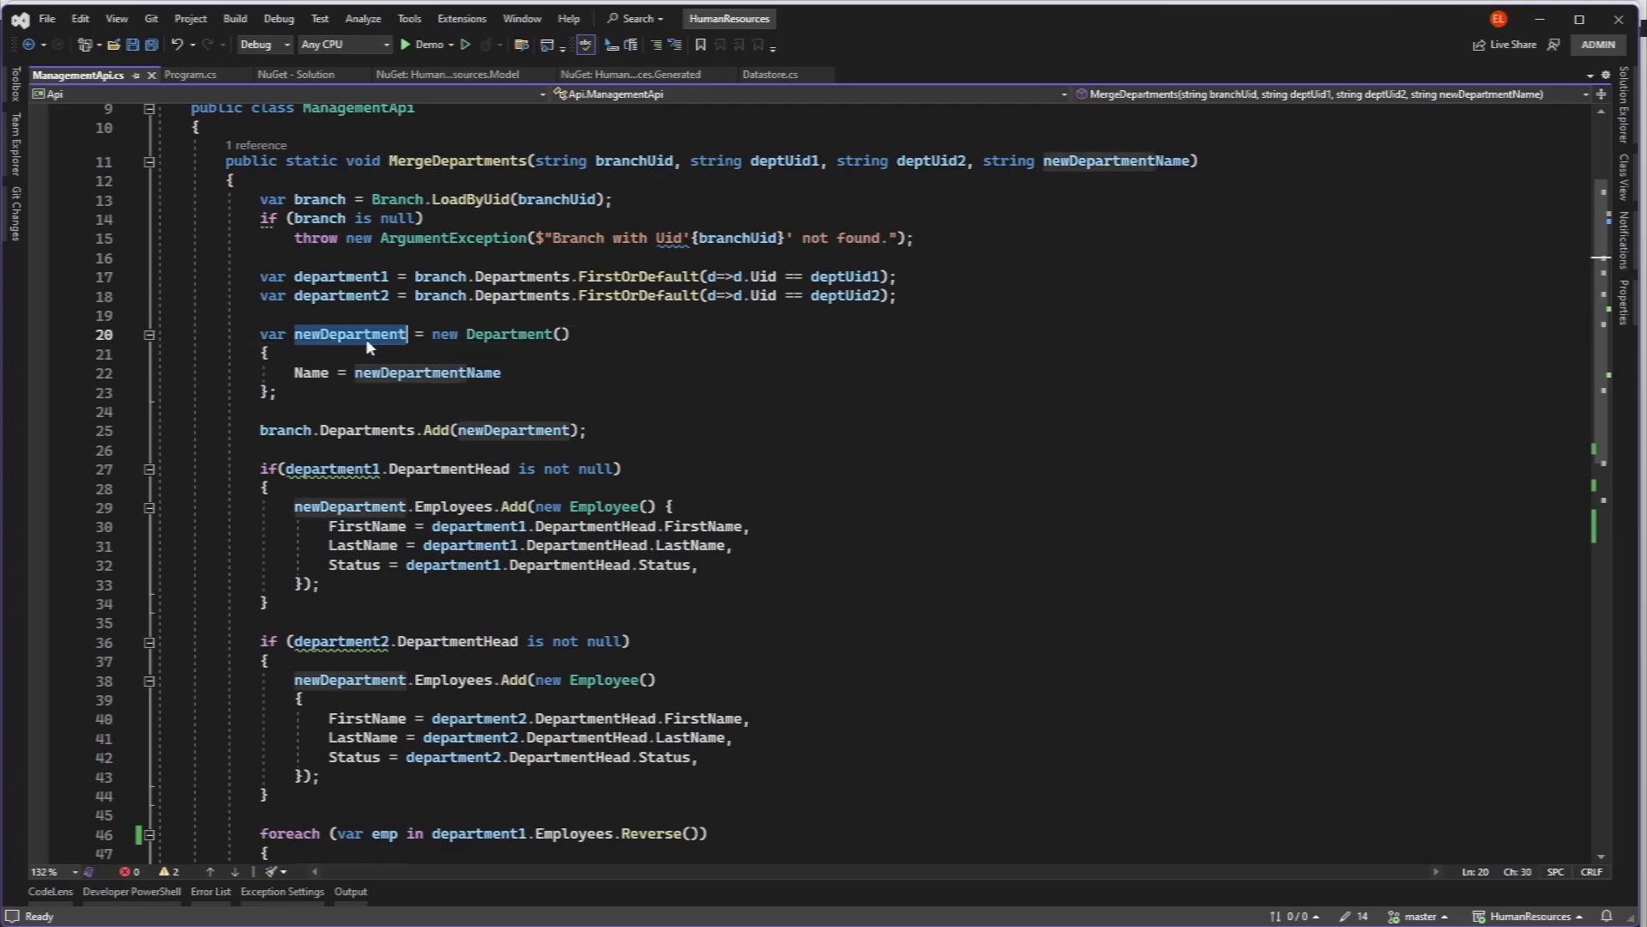
pyautogui.scroll(-1, 646, 274)
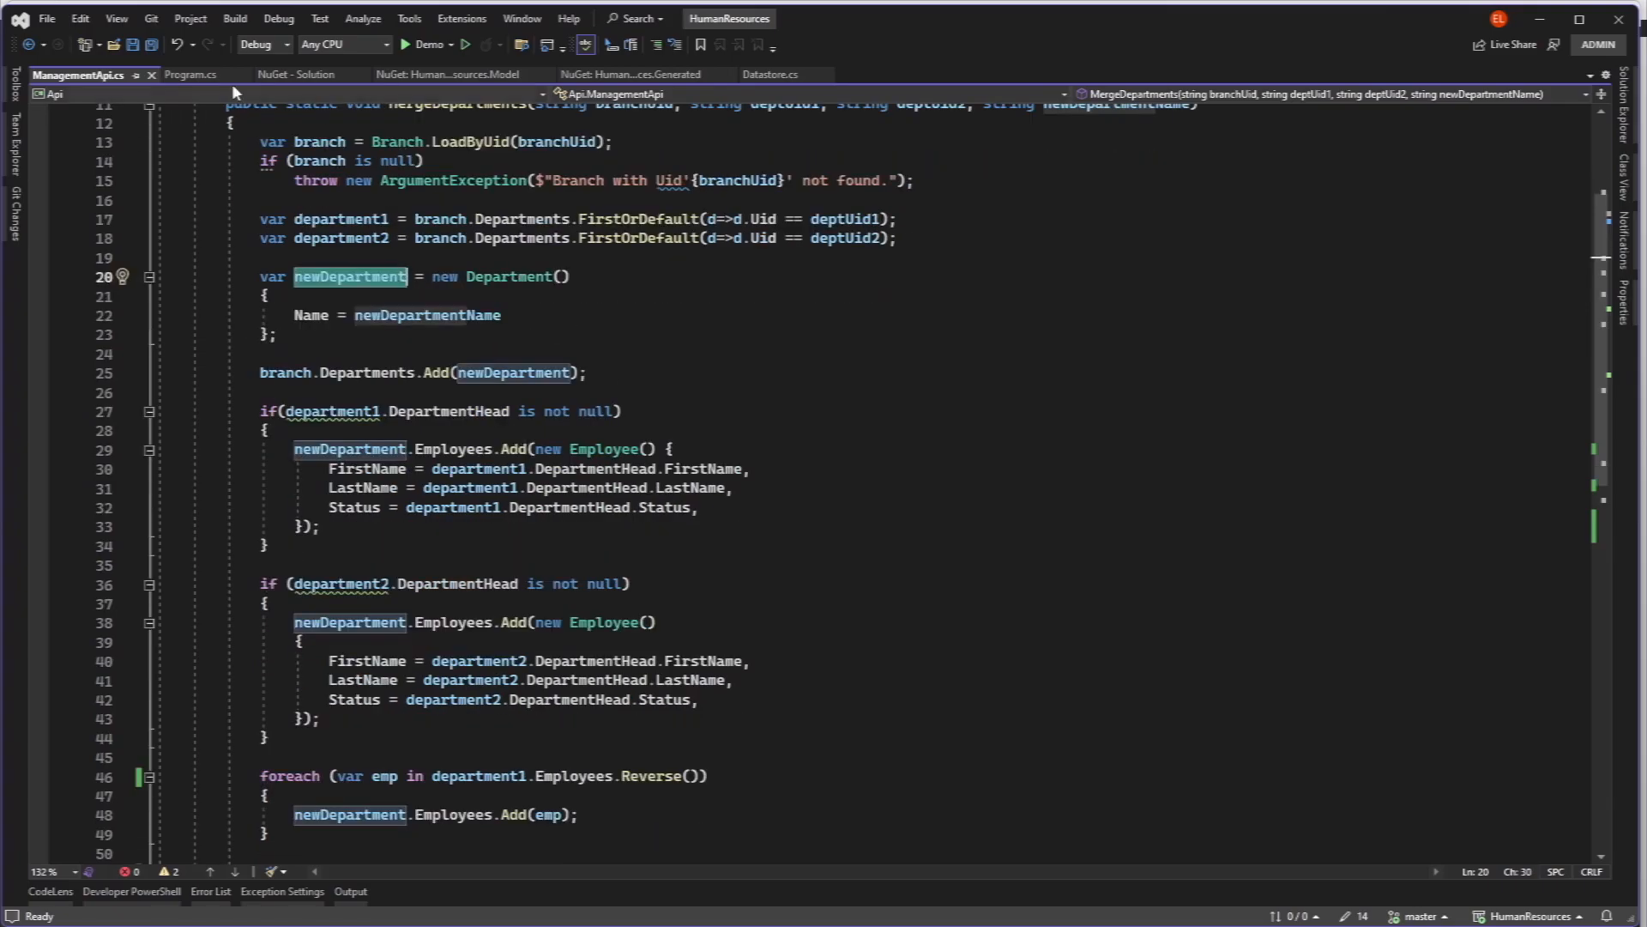
# - Review the department IDs and "Accounting and Finance" argument in Program.cs, run the demo program, and reposition its console window
pyautogui.click(190, 75)
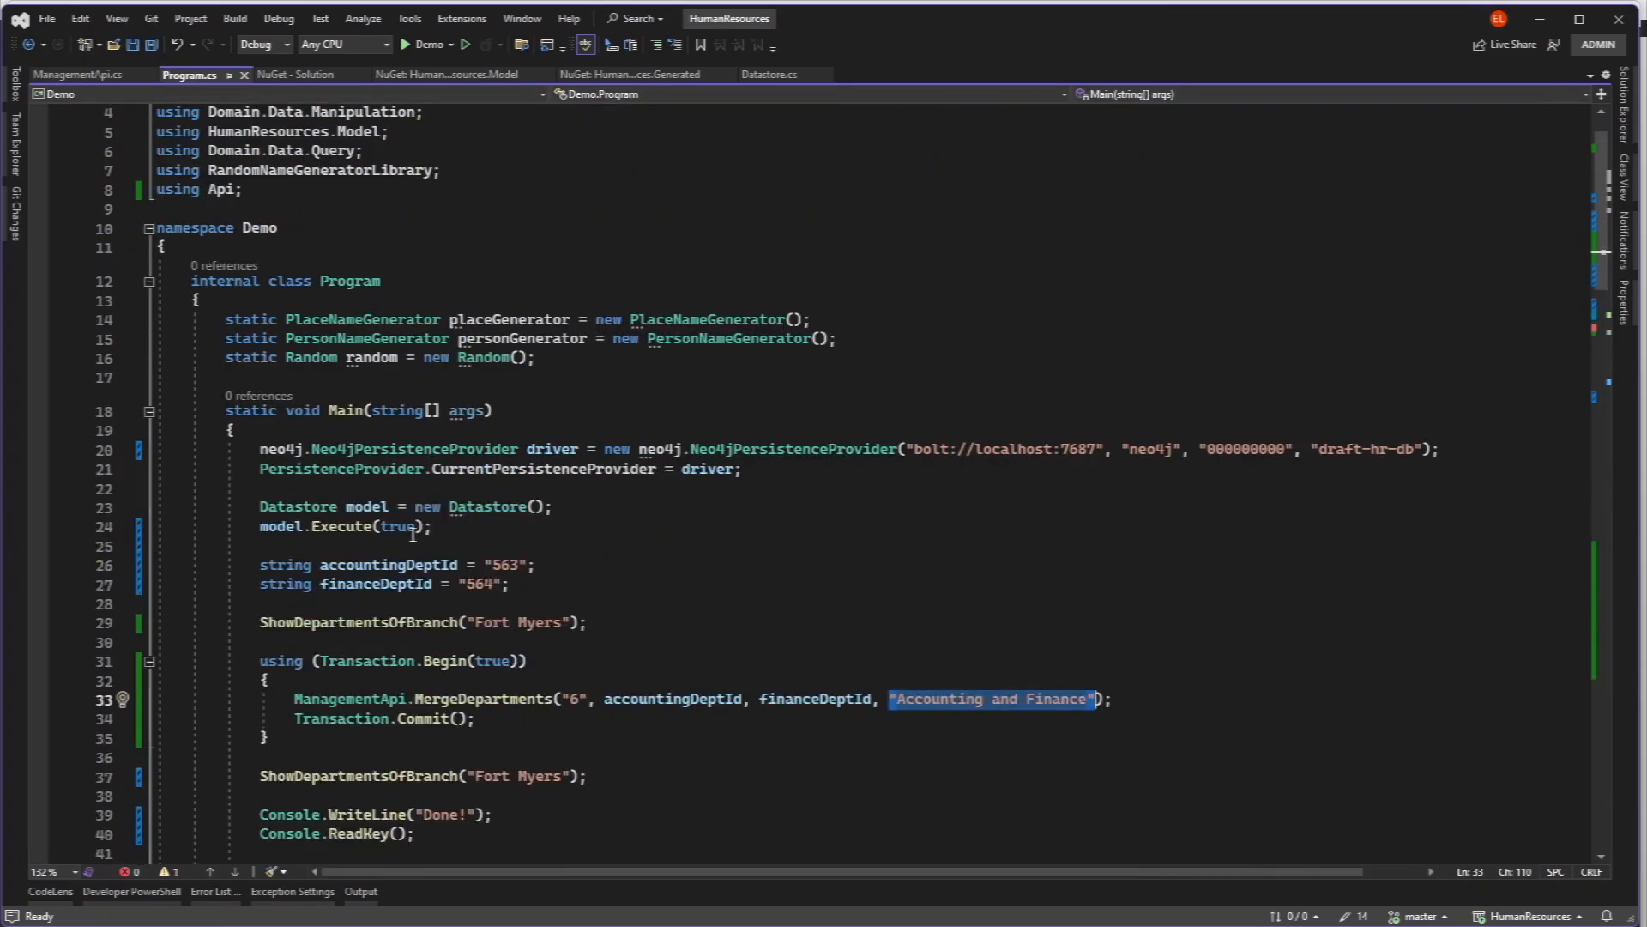
pyautogui.scroll(-1, 412, 533)
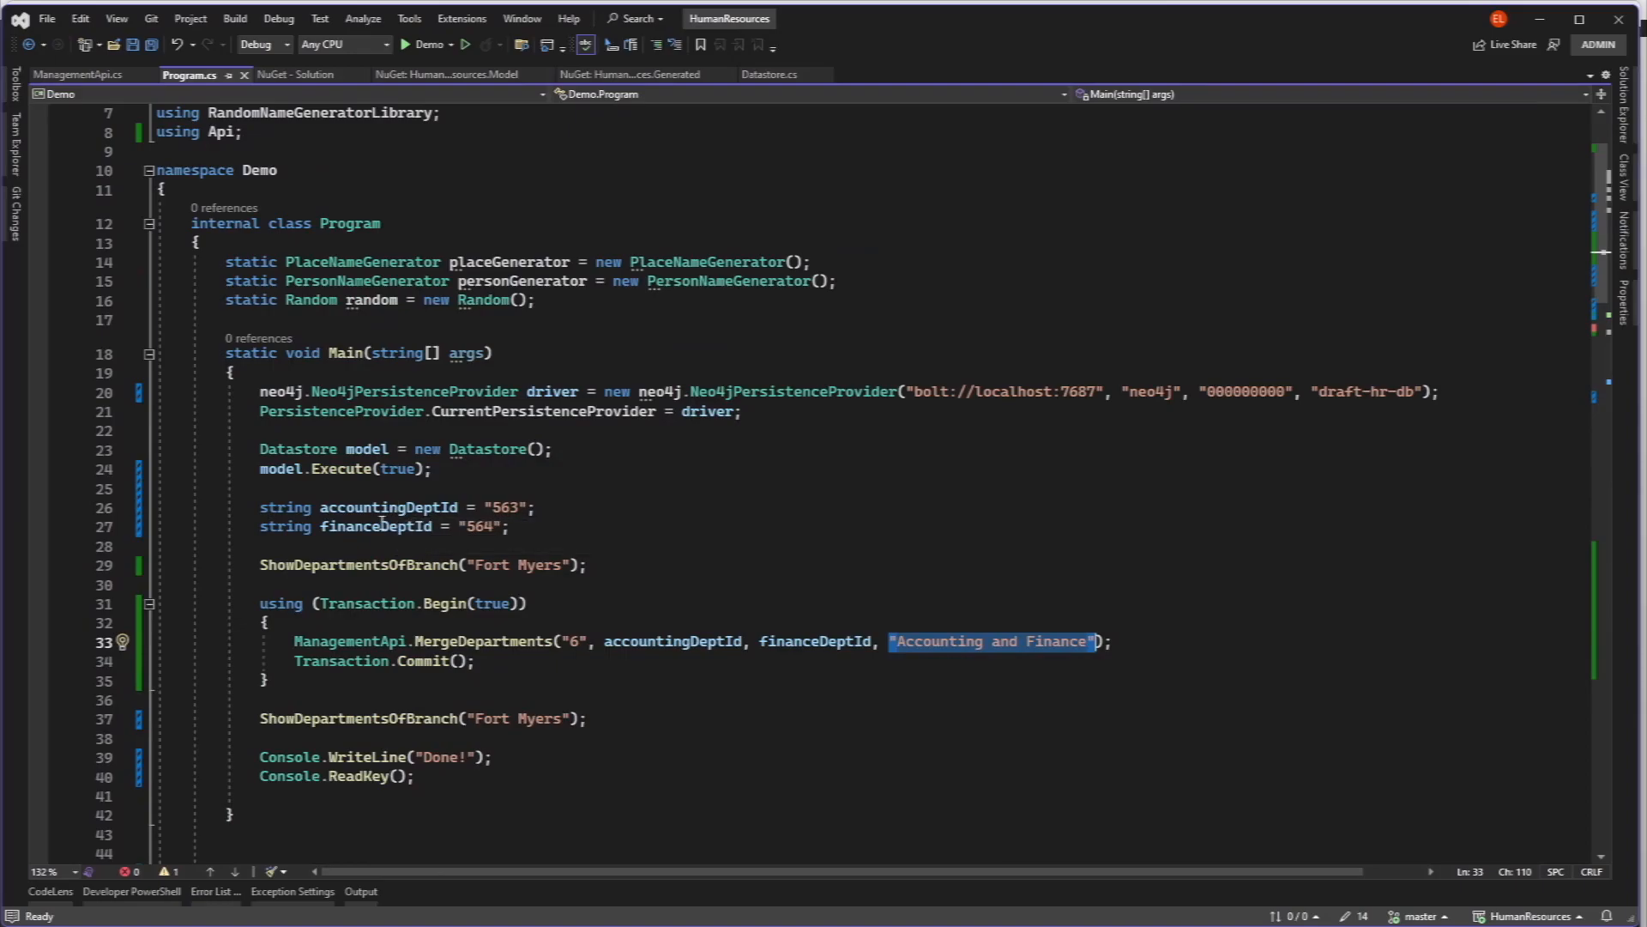
pyautogui.doubleClick(376, 526)
pyautogui.moveTo(885, 642); pyautogui.dragTo(1093, 641)
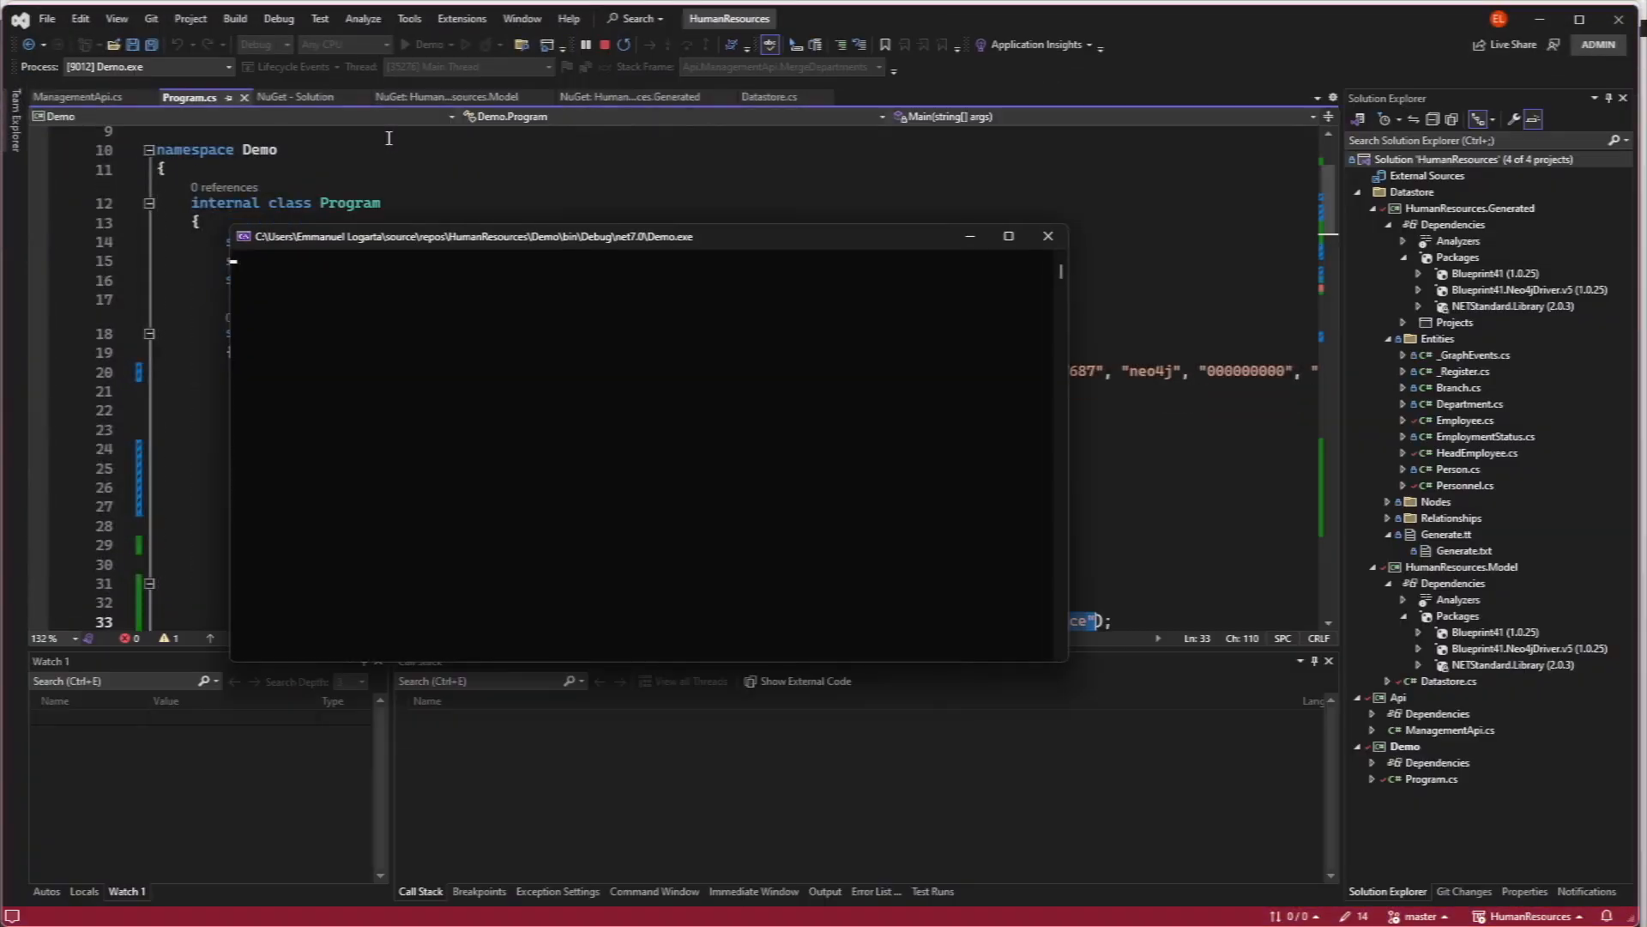
pyautogui.moveTo(478, 247); pyautogui.dragTo(275, 53)
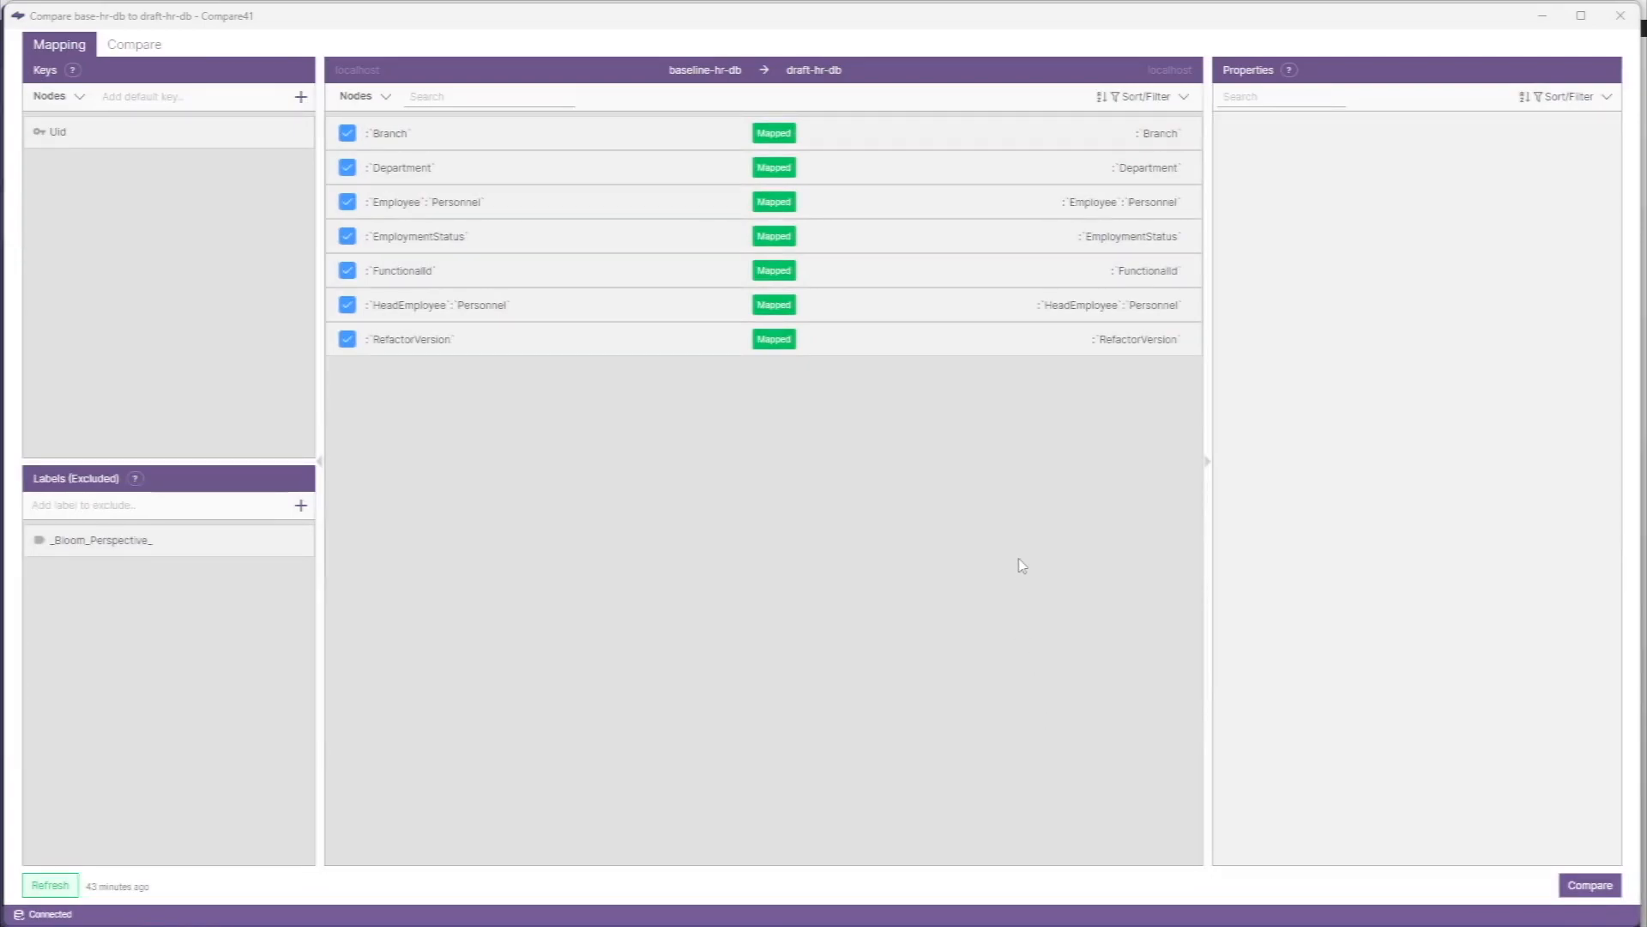
# - In Compare41, compare baseline-hr-db with draft-hr-db and inspect the Accounting and Finance record under Department
pyautogui.click(1585, 889)
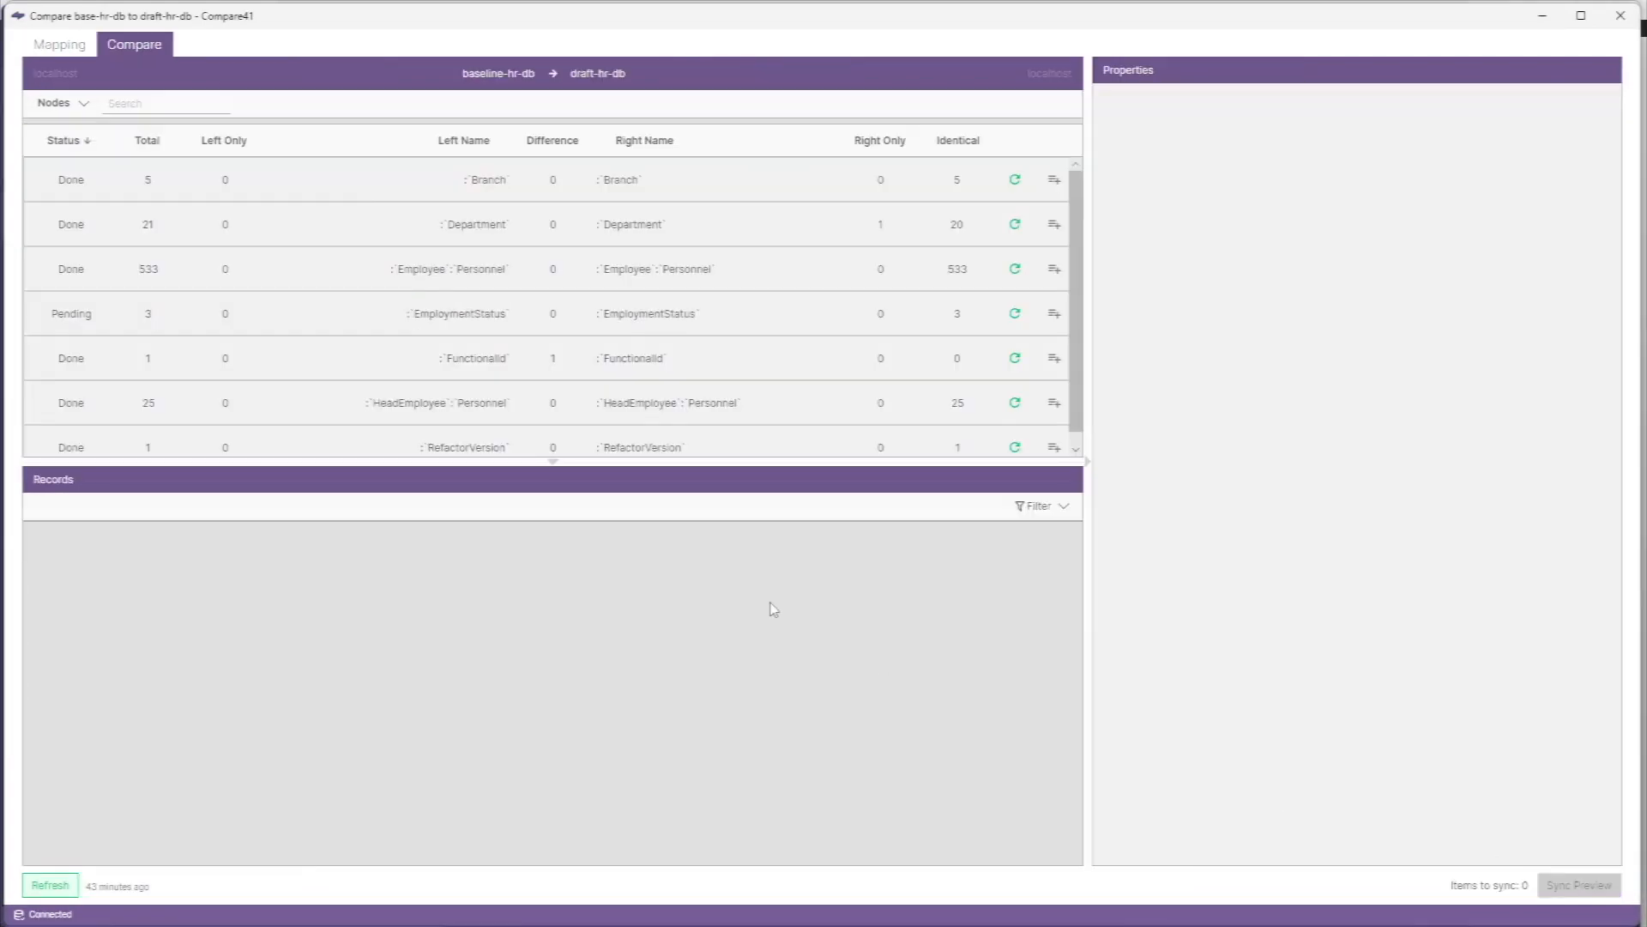
pyautogui.click(782, 227)
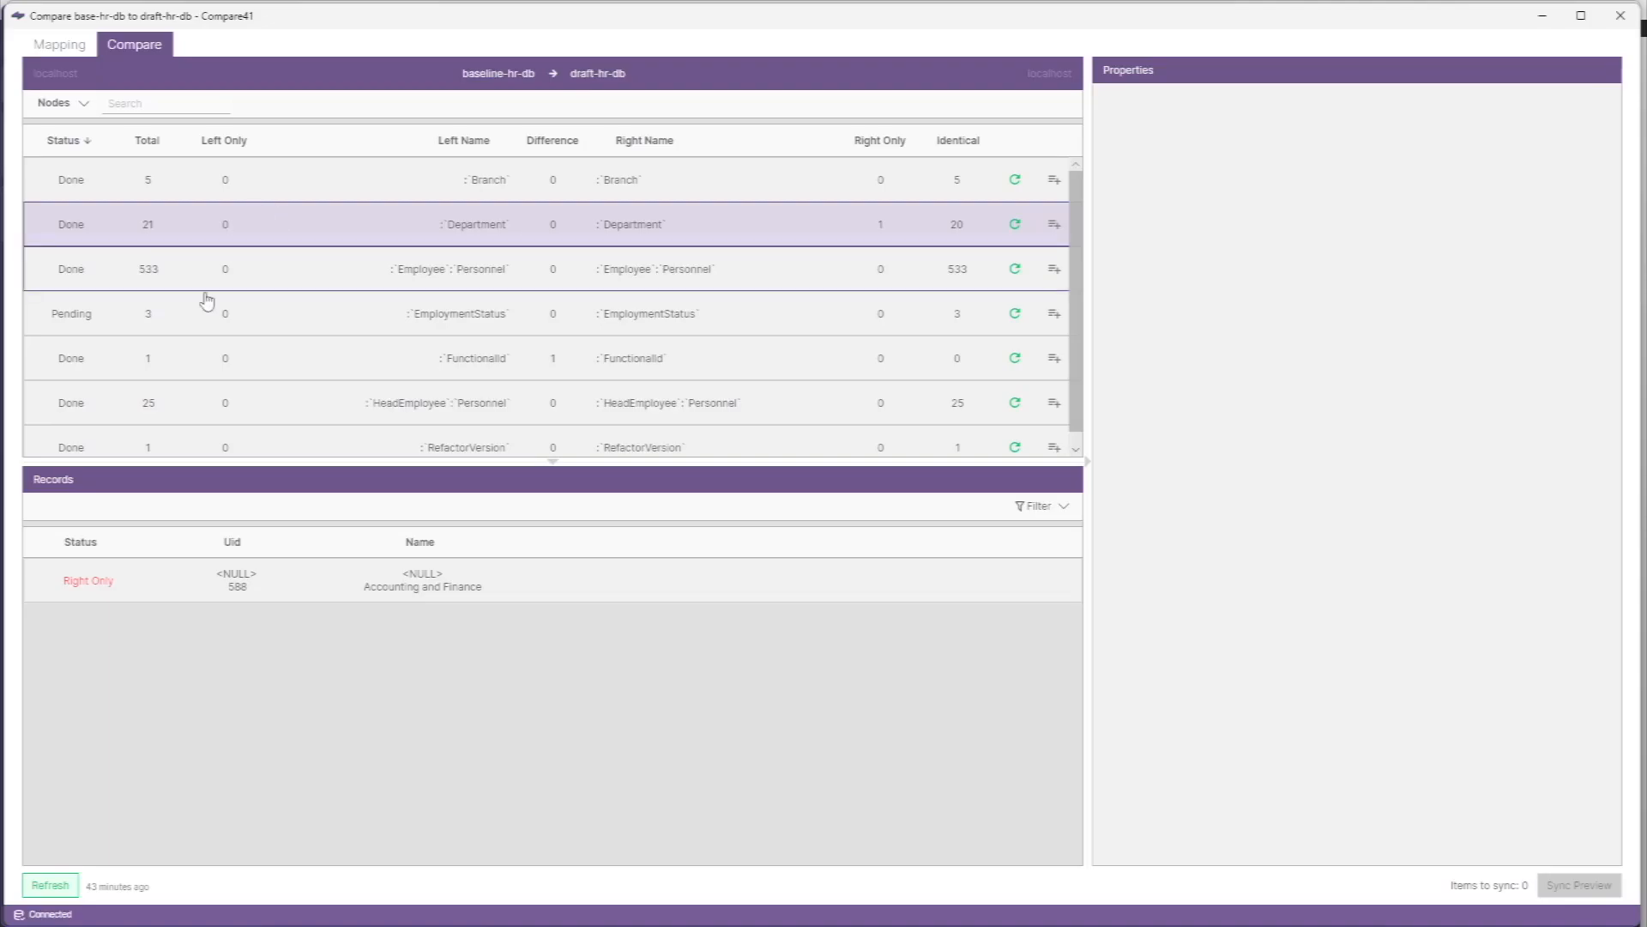
pyautogui.click(317, 589)
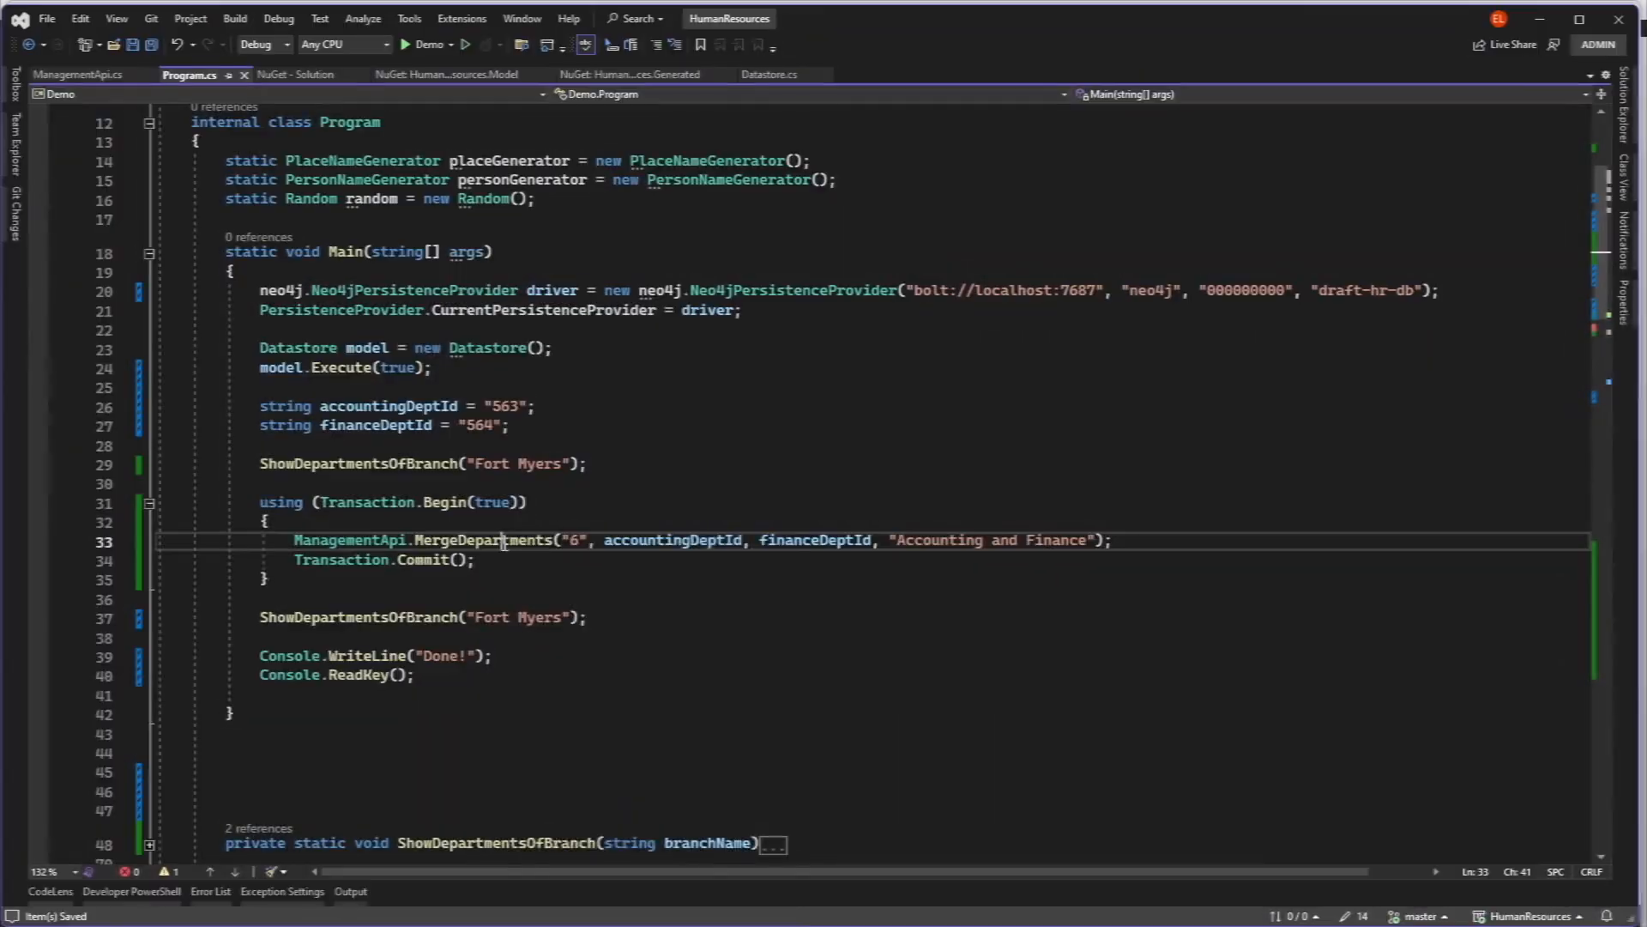
# - In Visual Studio, go to the MergeDepartments implementation, add department1.Delete() and department2.Delete() after the Branch null assignments, and save all files
pyautogui.rightClick(504, 543)
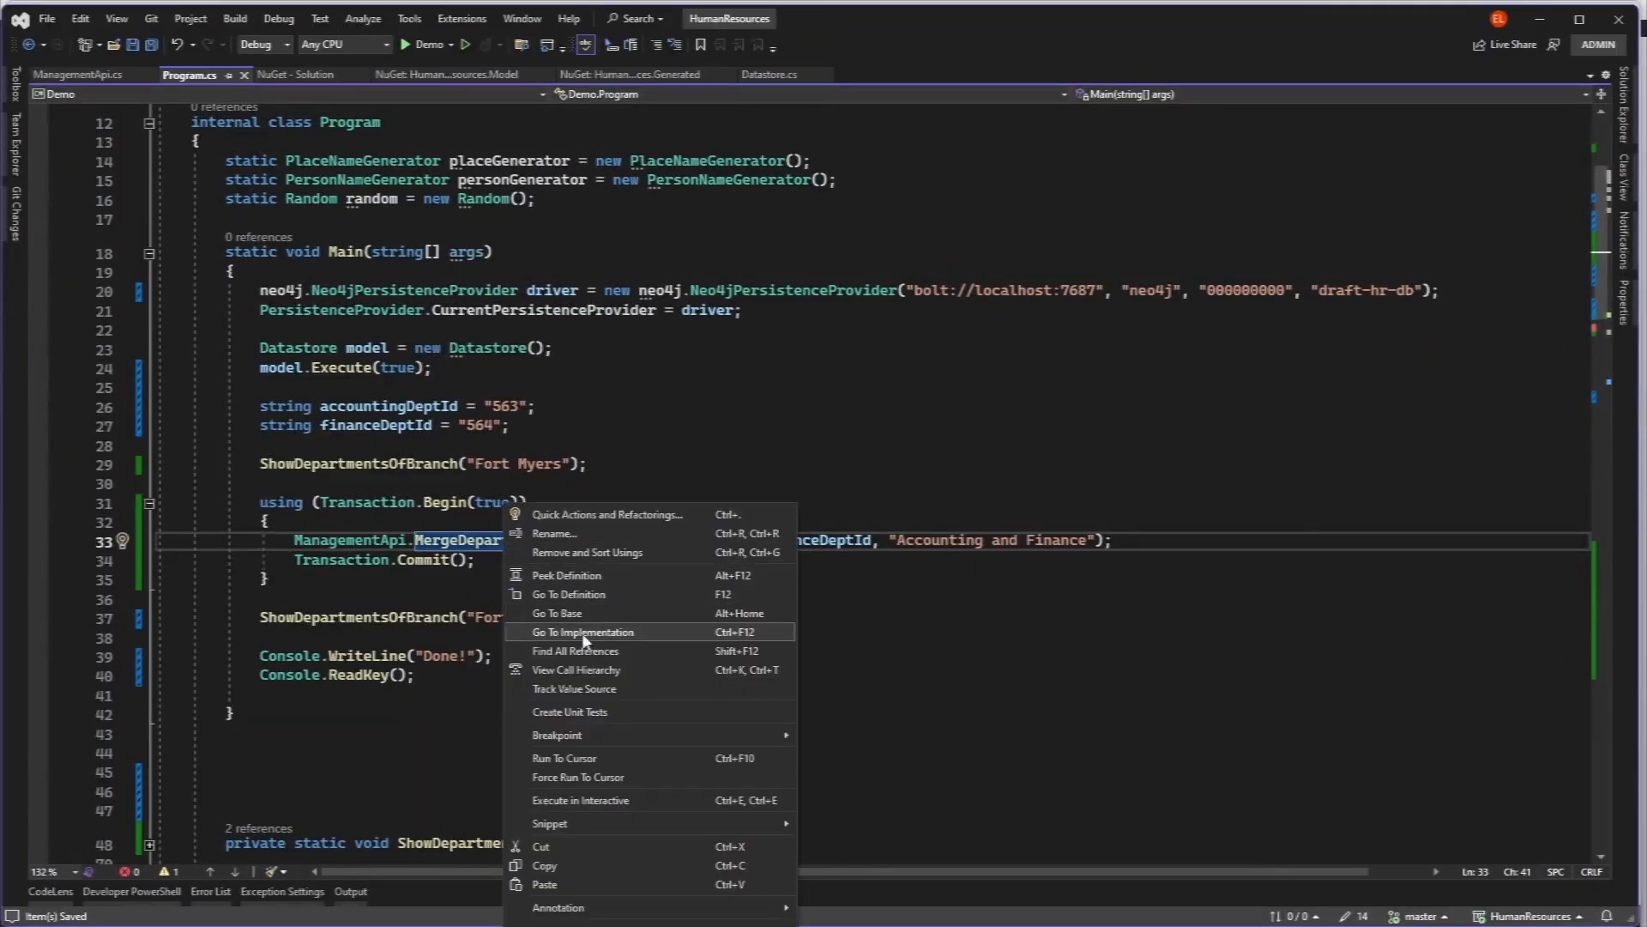
pyautogui.click(589, 635)
pyautogui.scroll(-9, 429, 388)
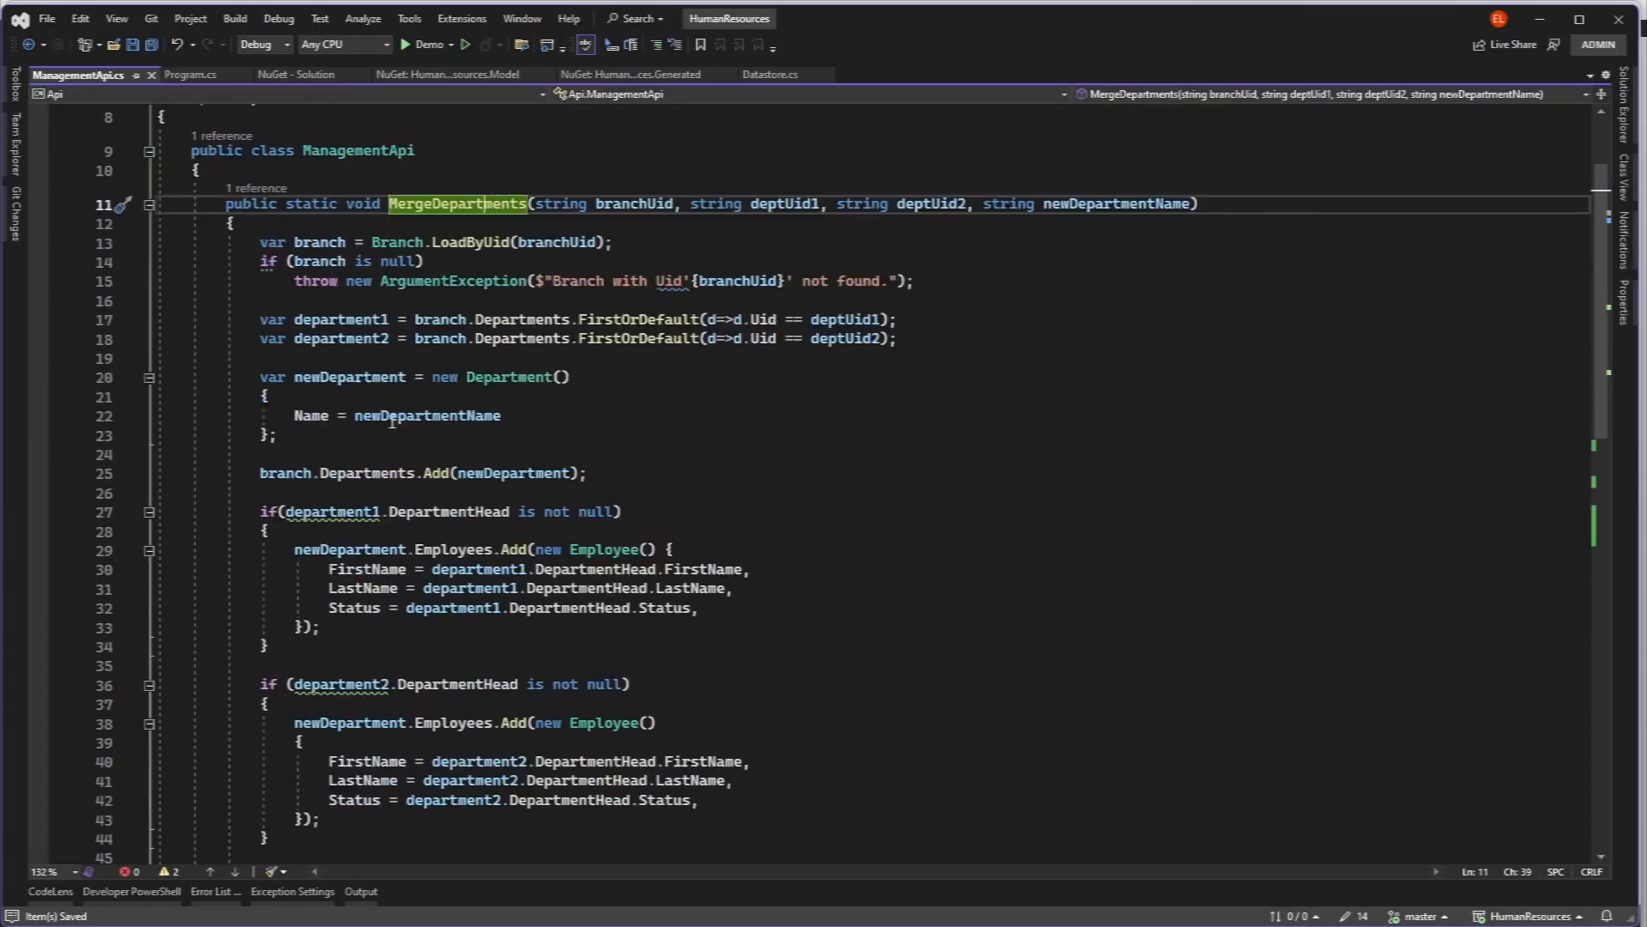
pyautogui.click(507, 631)
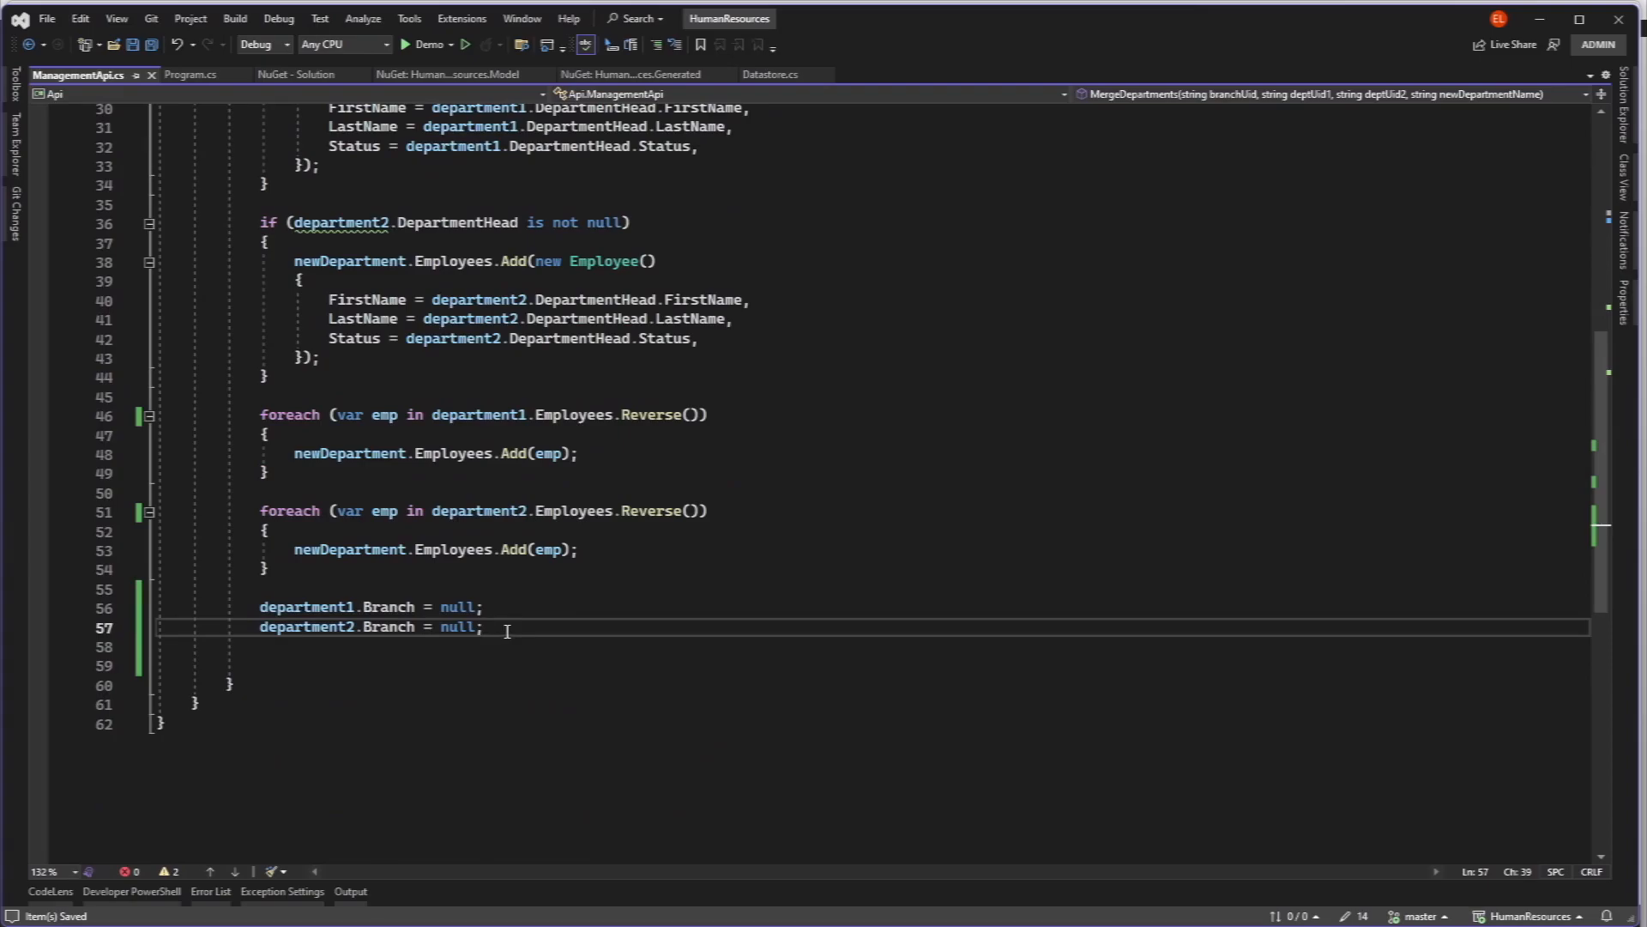
pyautogui.press('Return')
pyautogui.write('department1.Delete(')
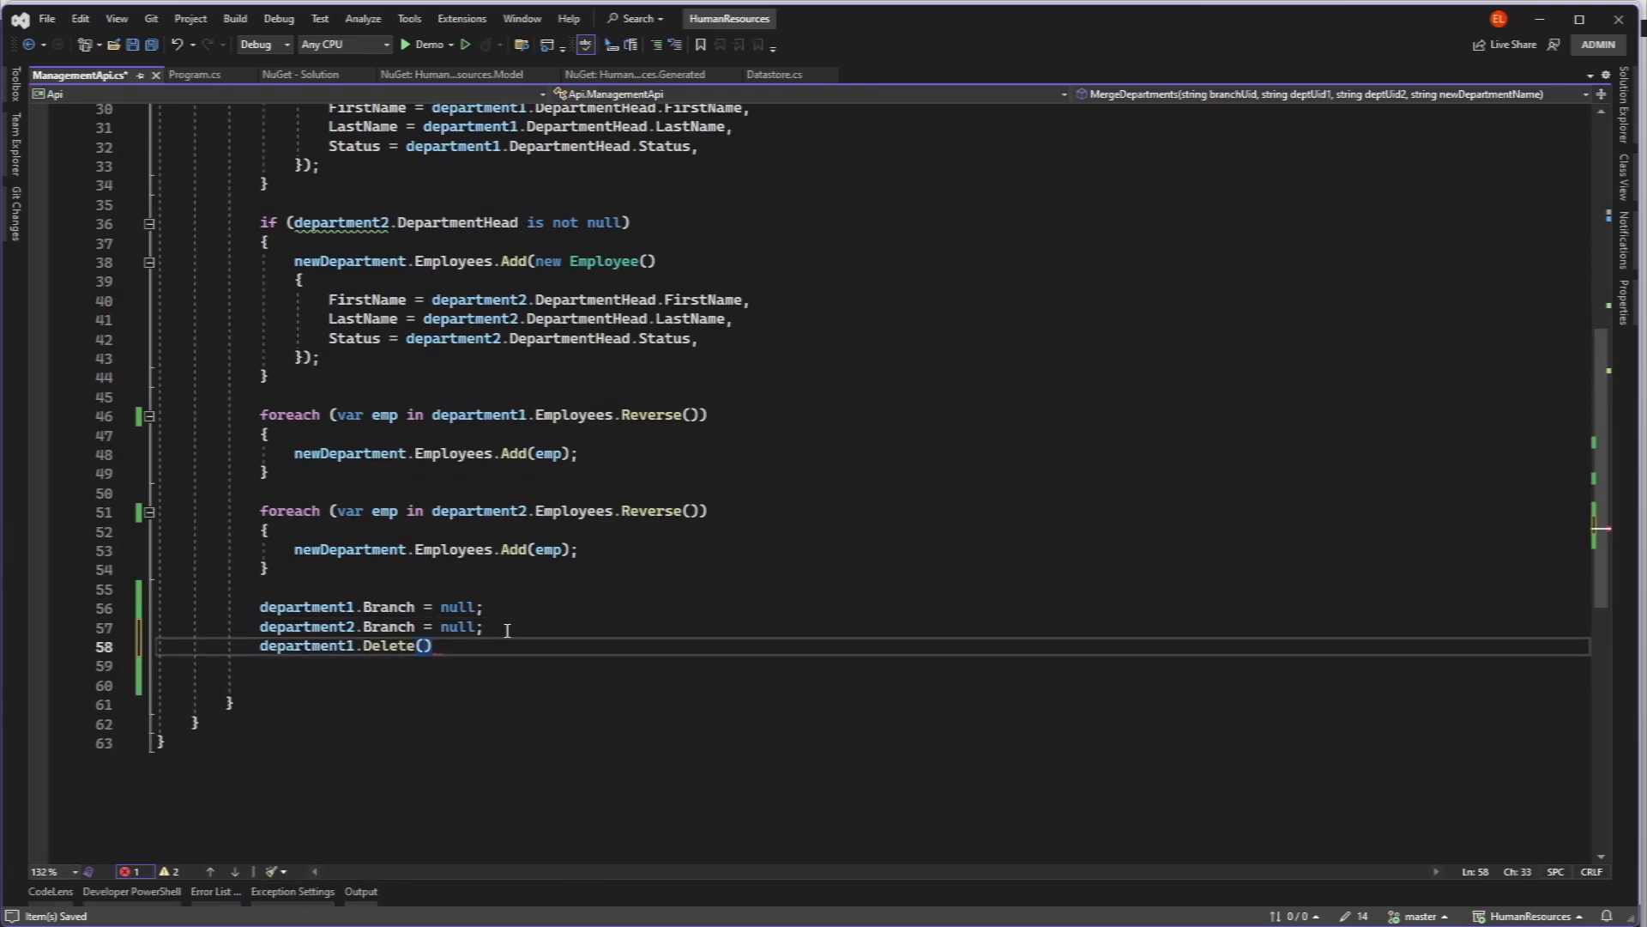
pyautogui.press('Tab')
pyautogui.press('Return')
pyautogui.write('department2.Delete();')
pyautogui.click(490, 531)
pyautogui.click(150, 47)
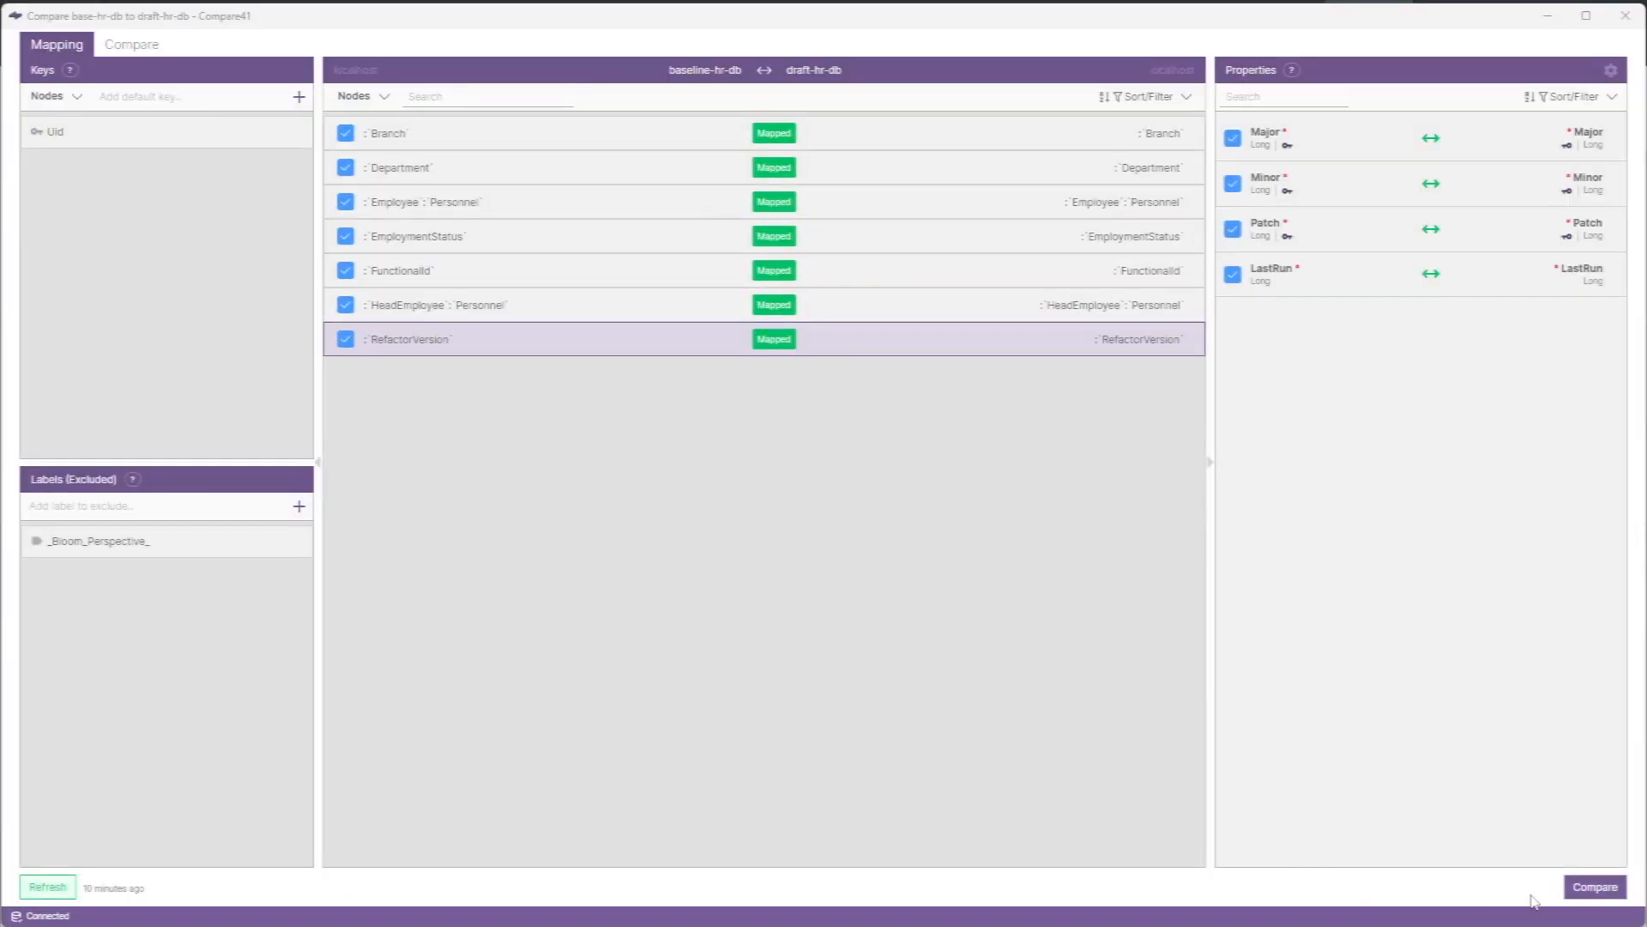
# - Compare baseline-hr-db with draft-hr-db and queue all node types for sync, with the create, overwrite and delete options enabled
pyautogui.click(1588, 893)
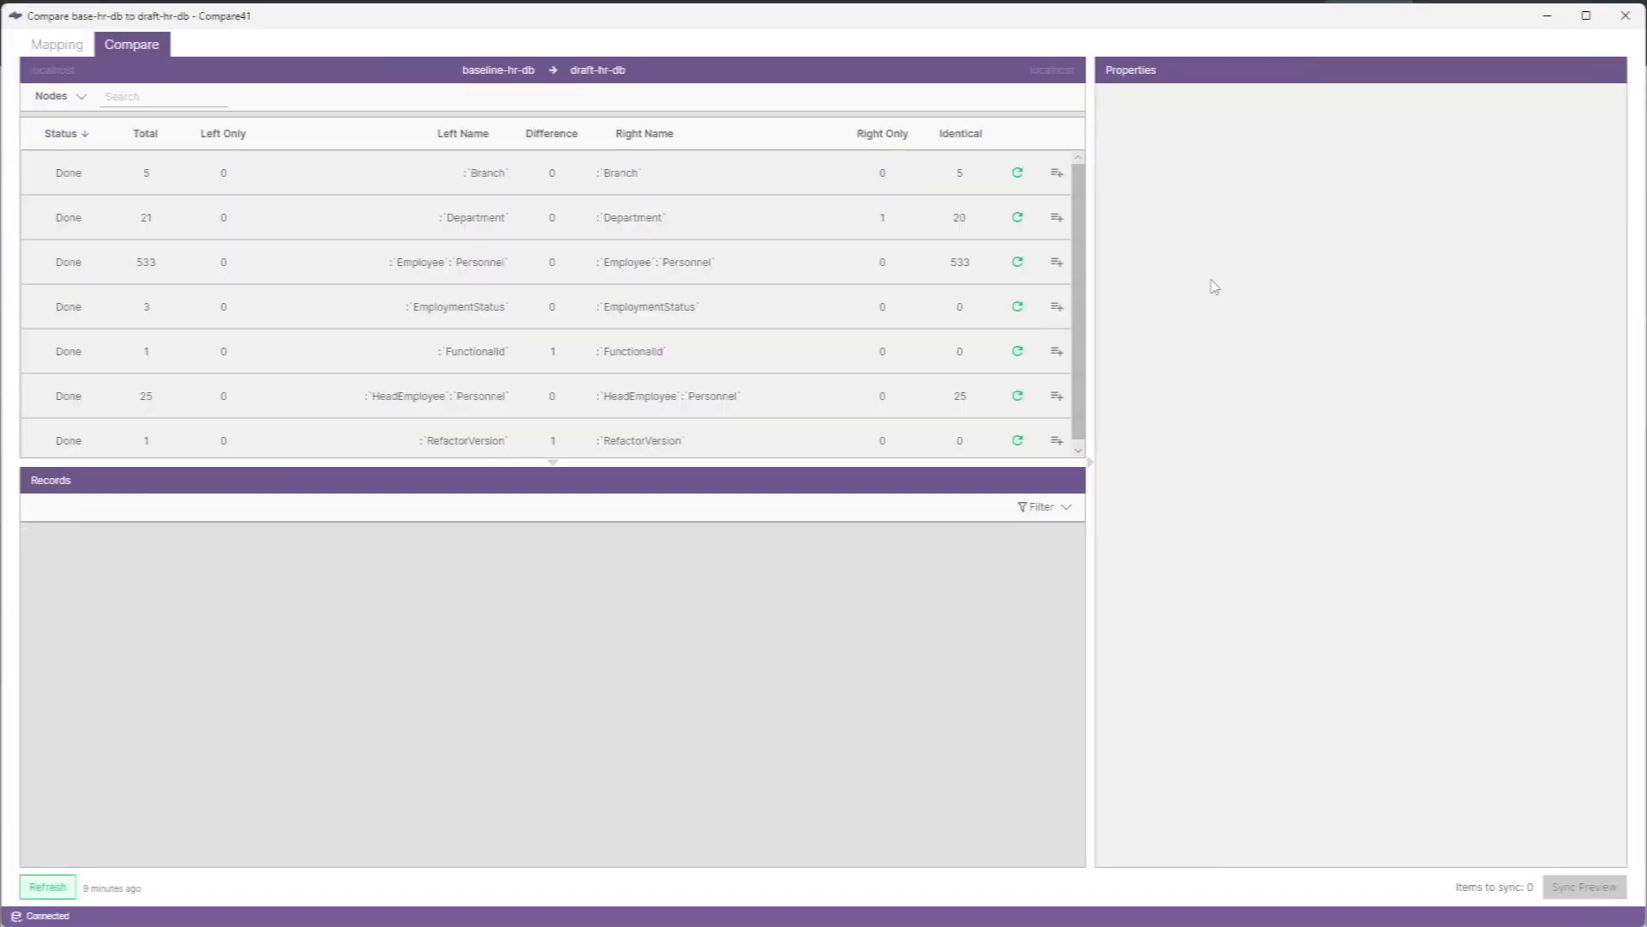
pyautogui.click(226, 173)
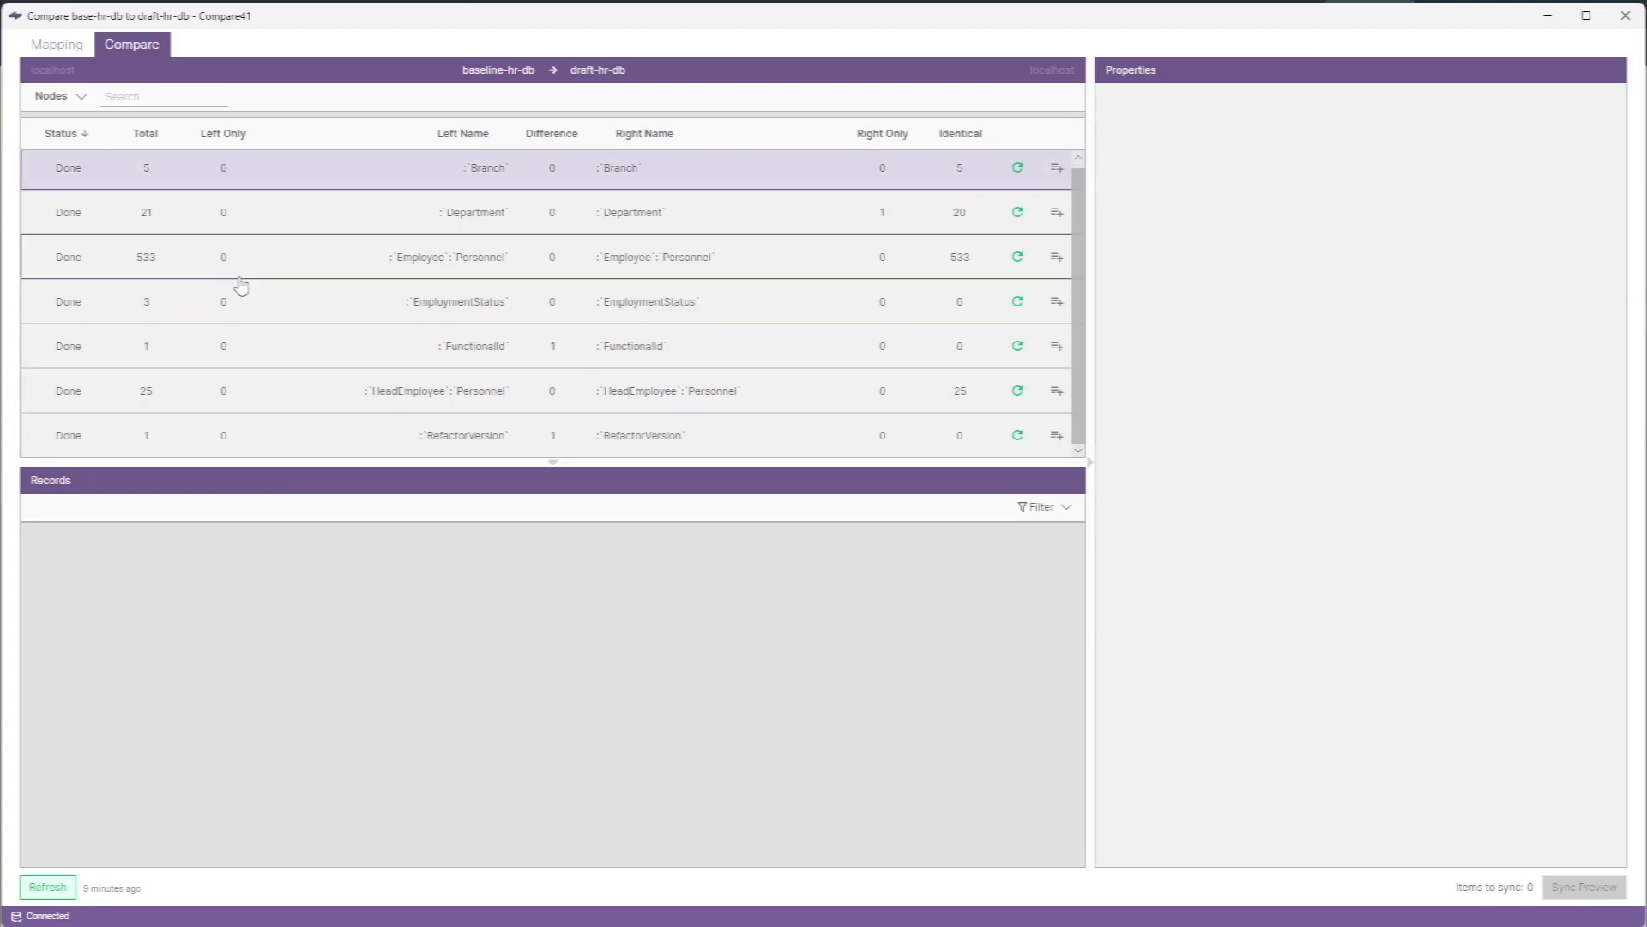
pyautogui.keyDown('shift'); pyautogui.click(264, 442); pyautogui.keyUp('shift')
pyautogui.rightClick(320, 297)
pyautogui.click(373, 323)
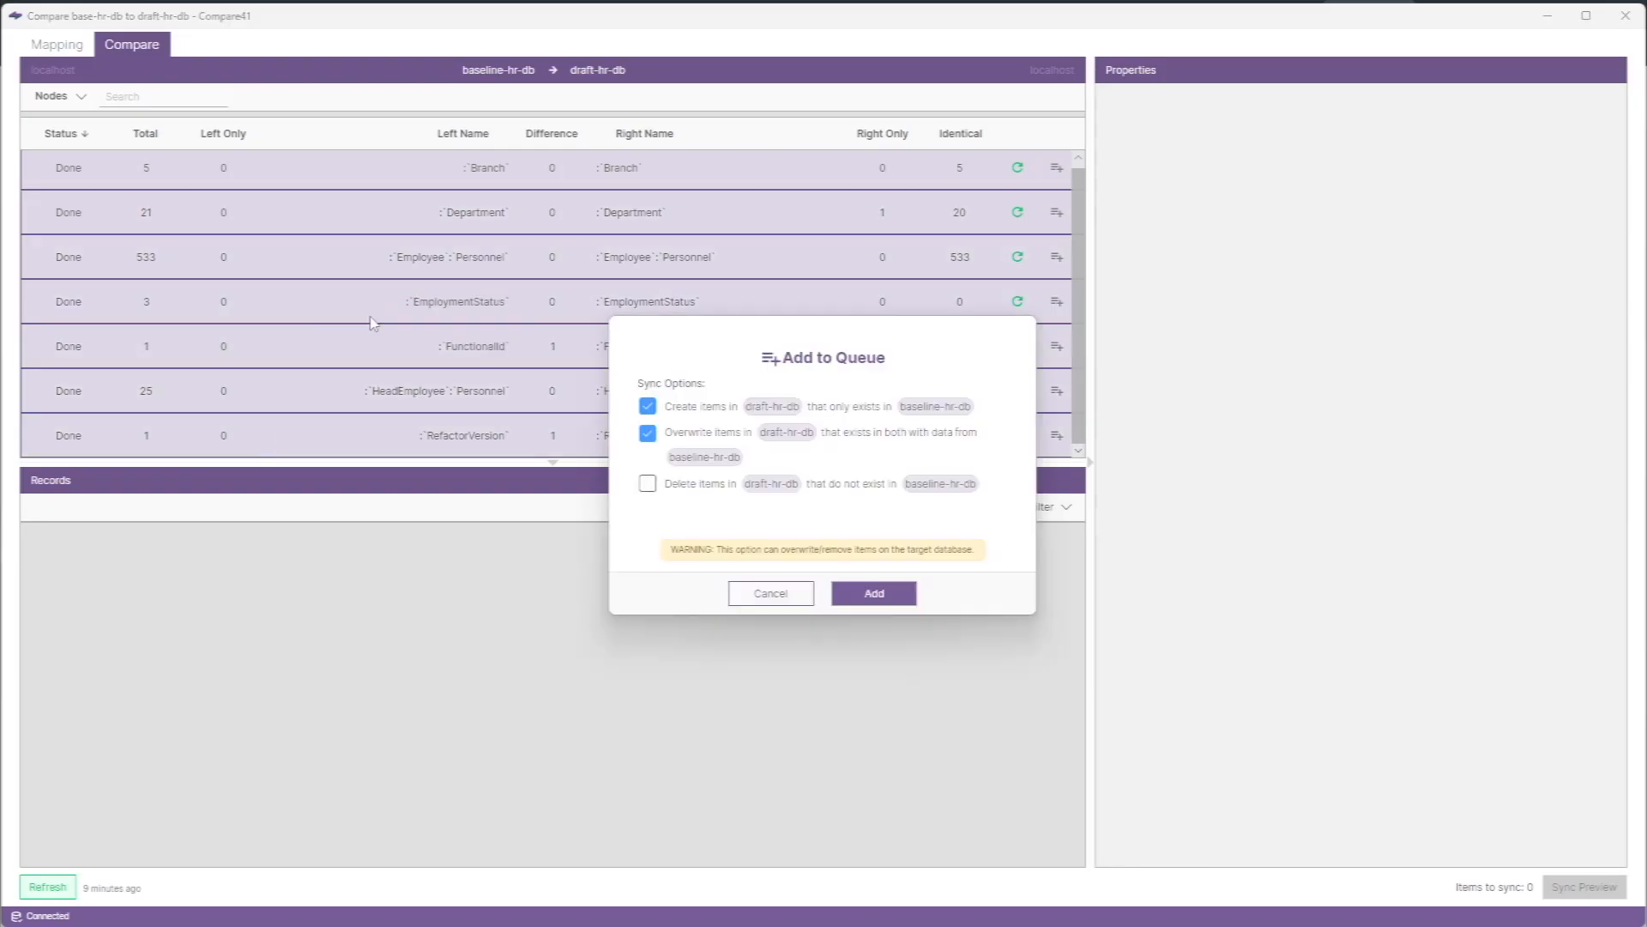
pyautogui.click(648, 483)
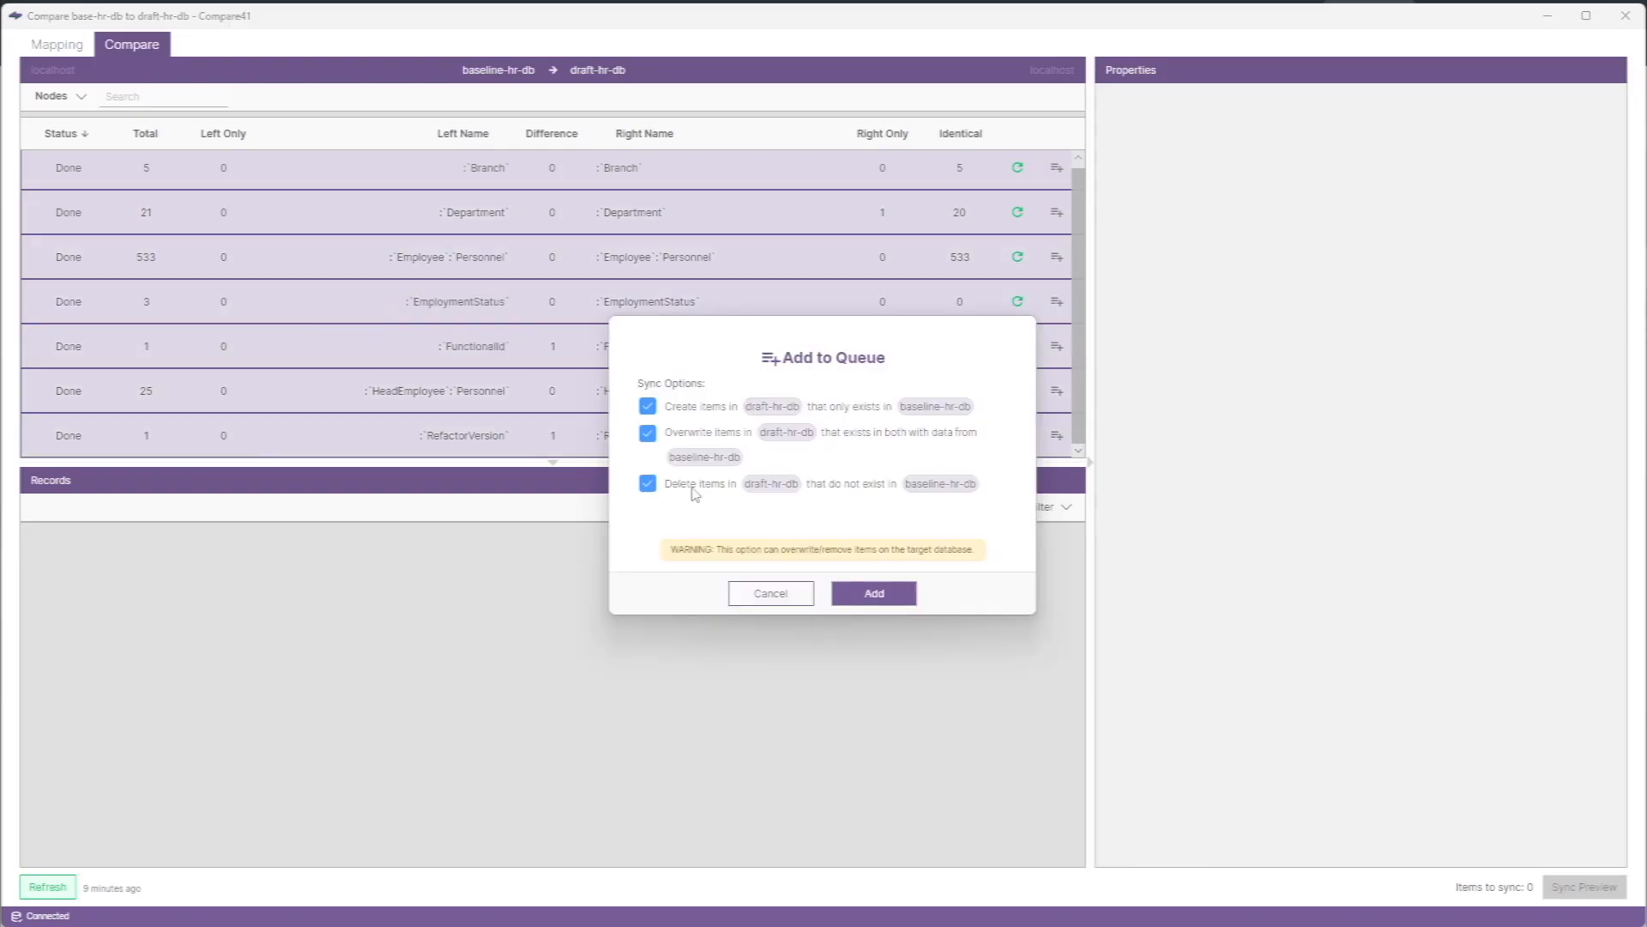
pyautogui.click(874, 593)
# - Show the relationship comparison and add all relationship types to the sync queue from baseline-hr-db to draft-hr-db
pyautogui.click(81, 96)
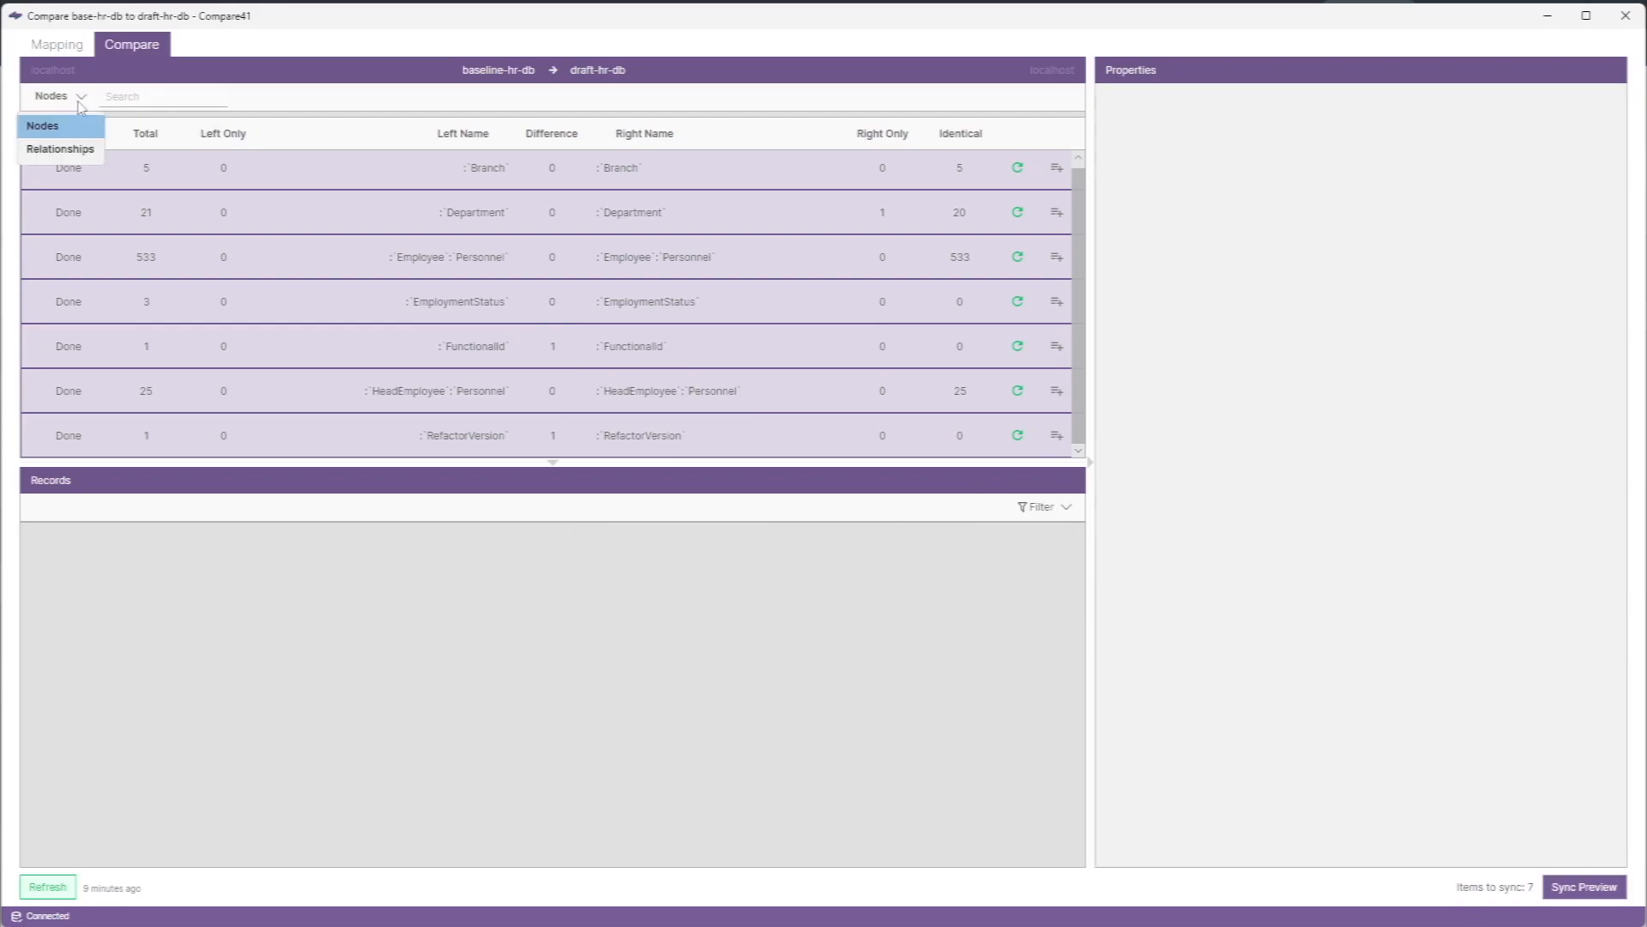
pyautogui.click(72, 153)
pyautogui.click(159, 177)
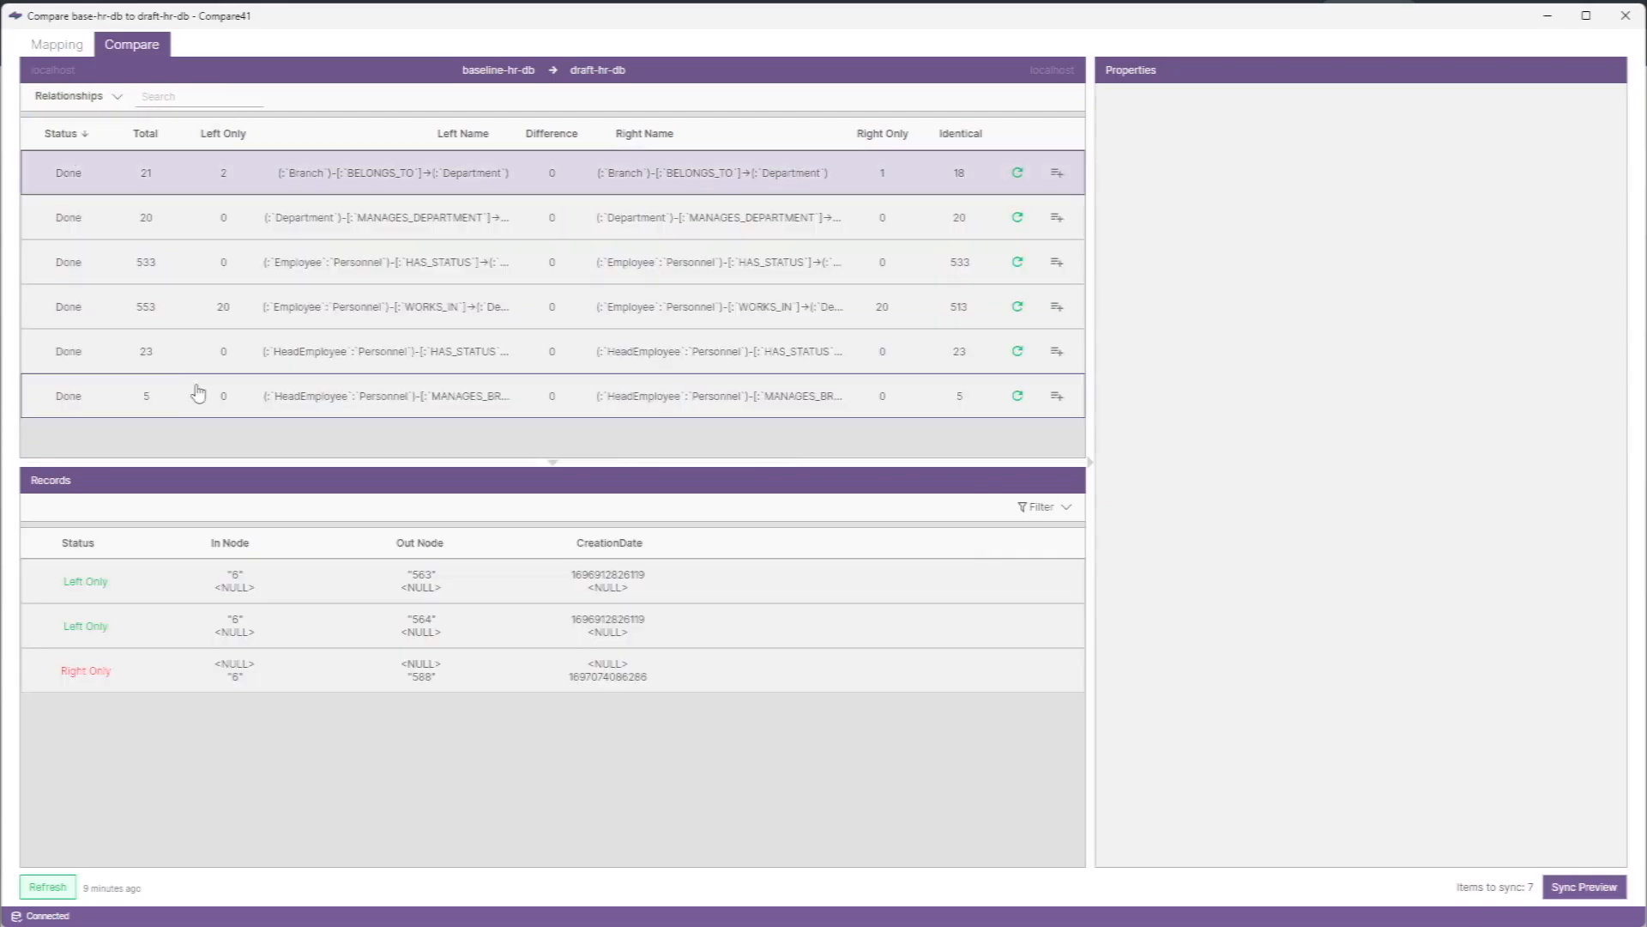
pyautogui.keyDown('shift'); pyautogui.click(198, 392); pyautogui.keyUp('shift')
pyautogui.rightClick(264, 302)
pyautogui.click(326, 319)
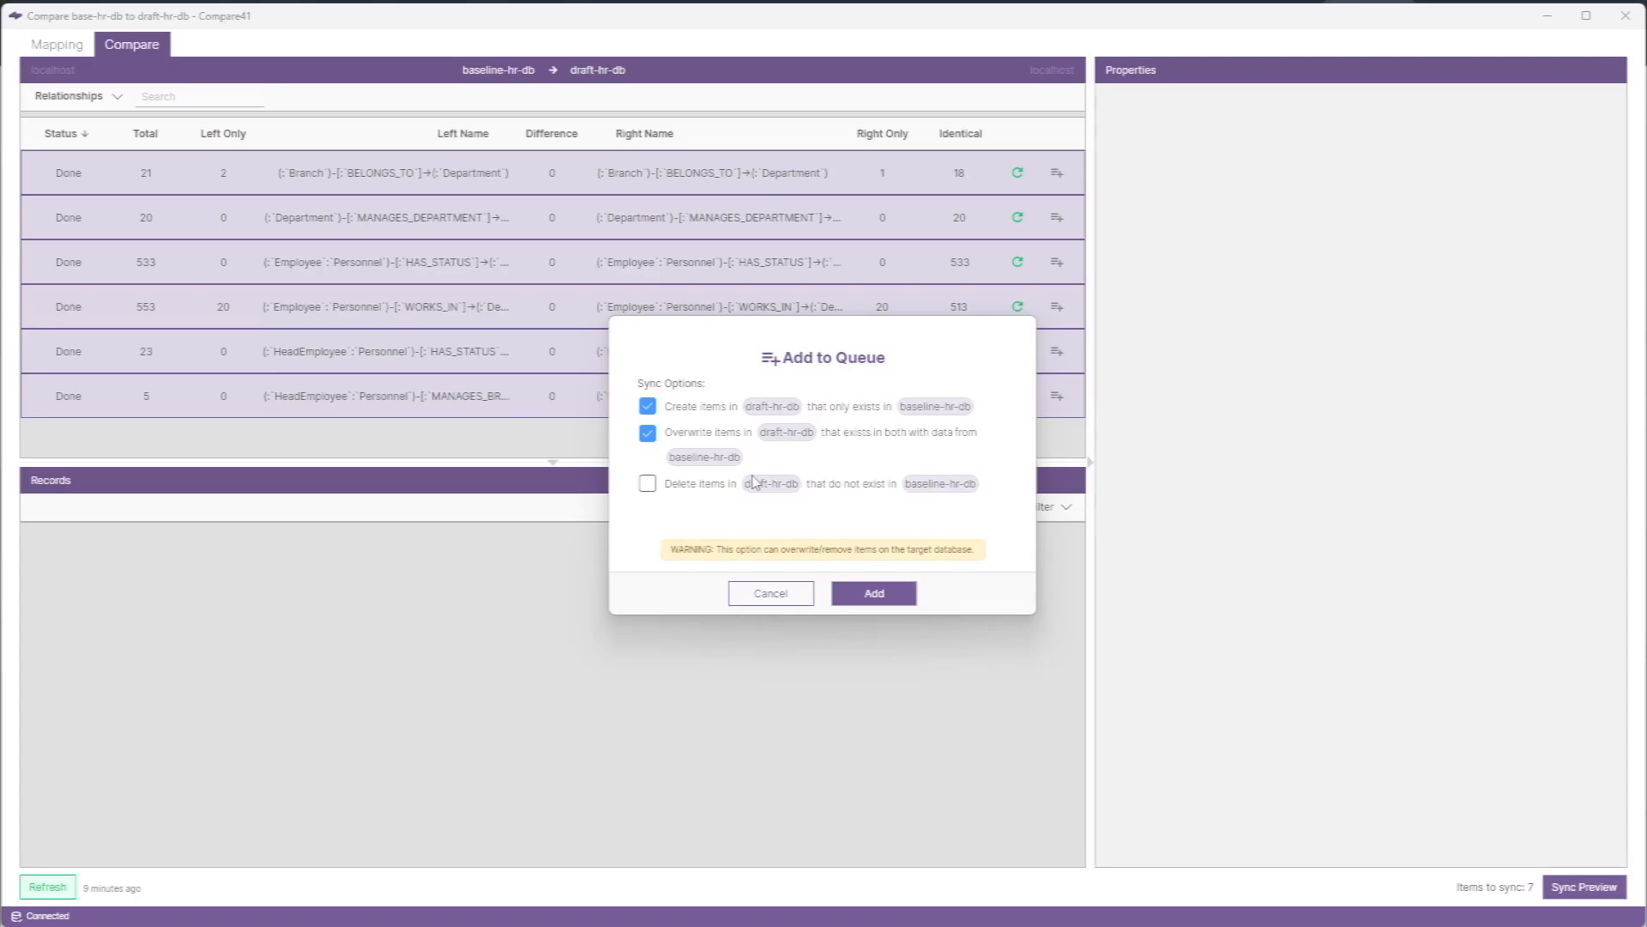
pyautogui.click(871, 593)
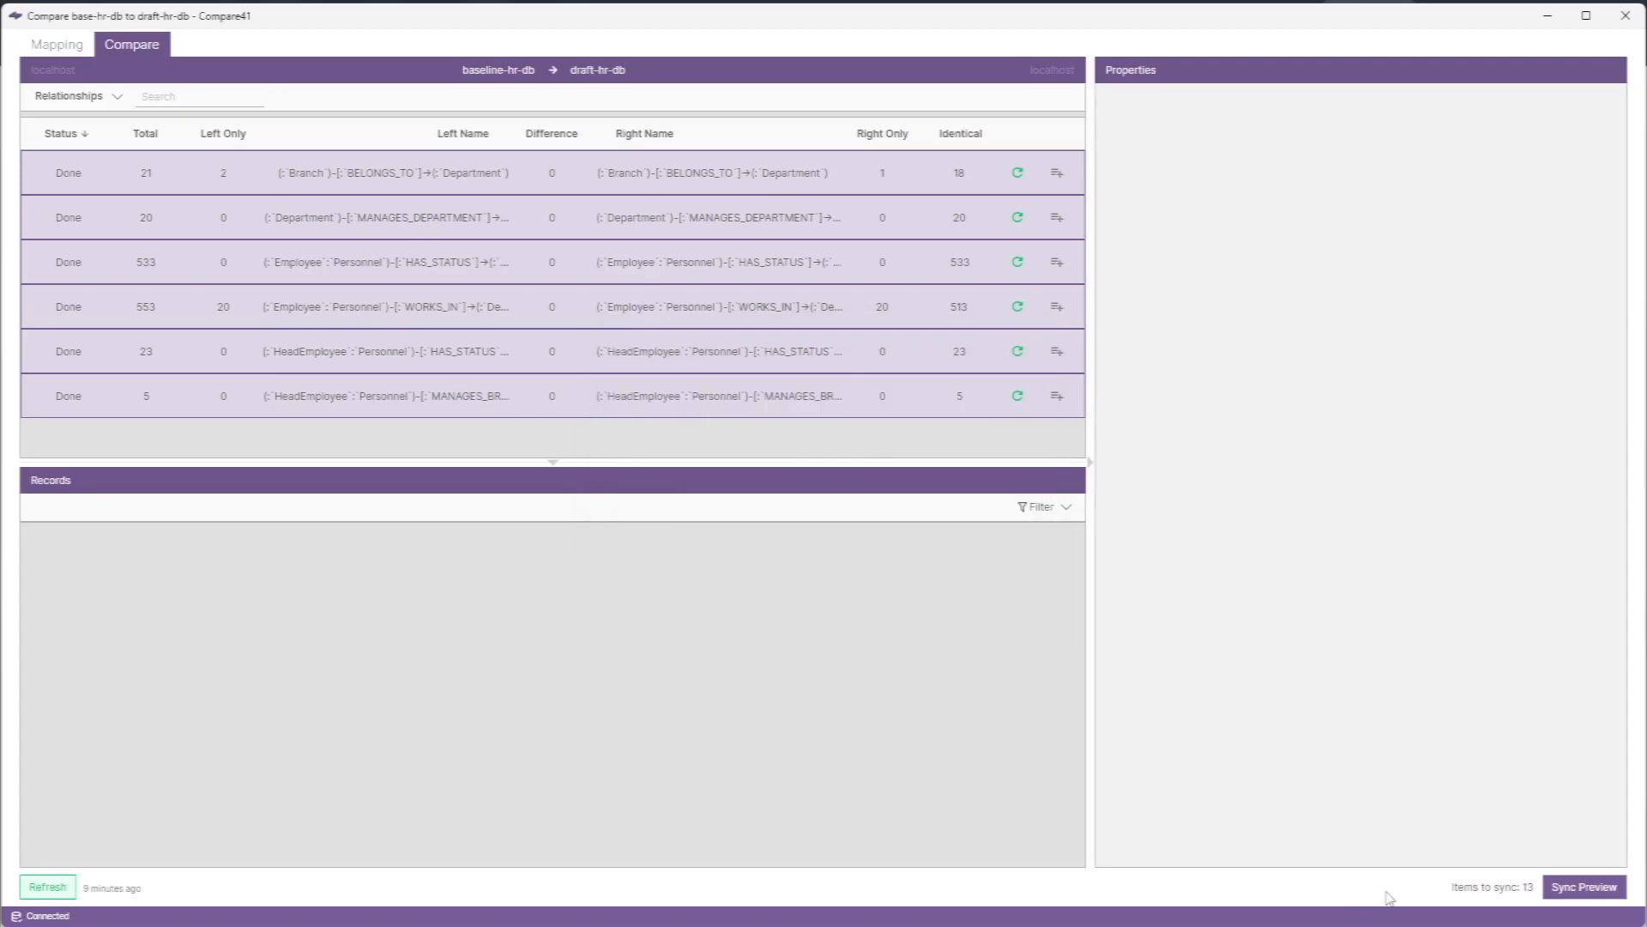
# - Preview the queued items and sync them from baseline-hr-db to draft-hr-db
pyautogui.click(1554, 893)
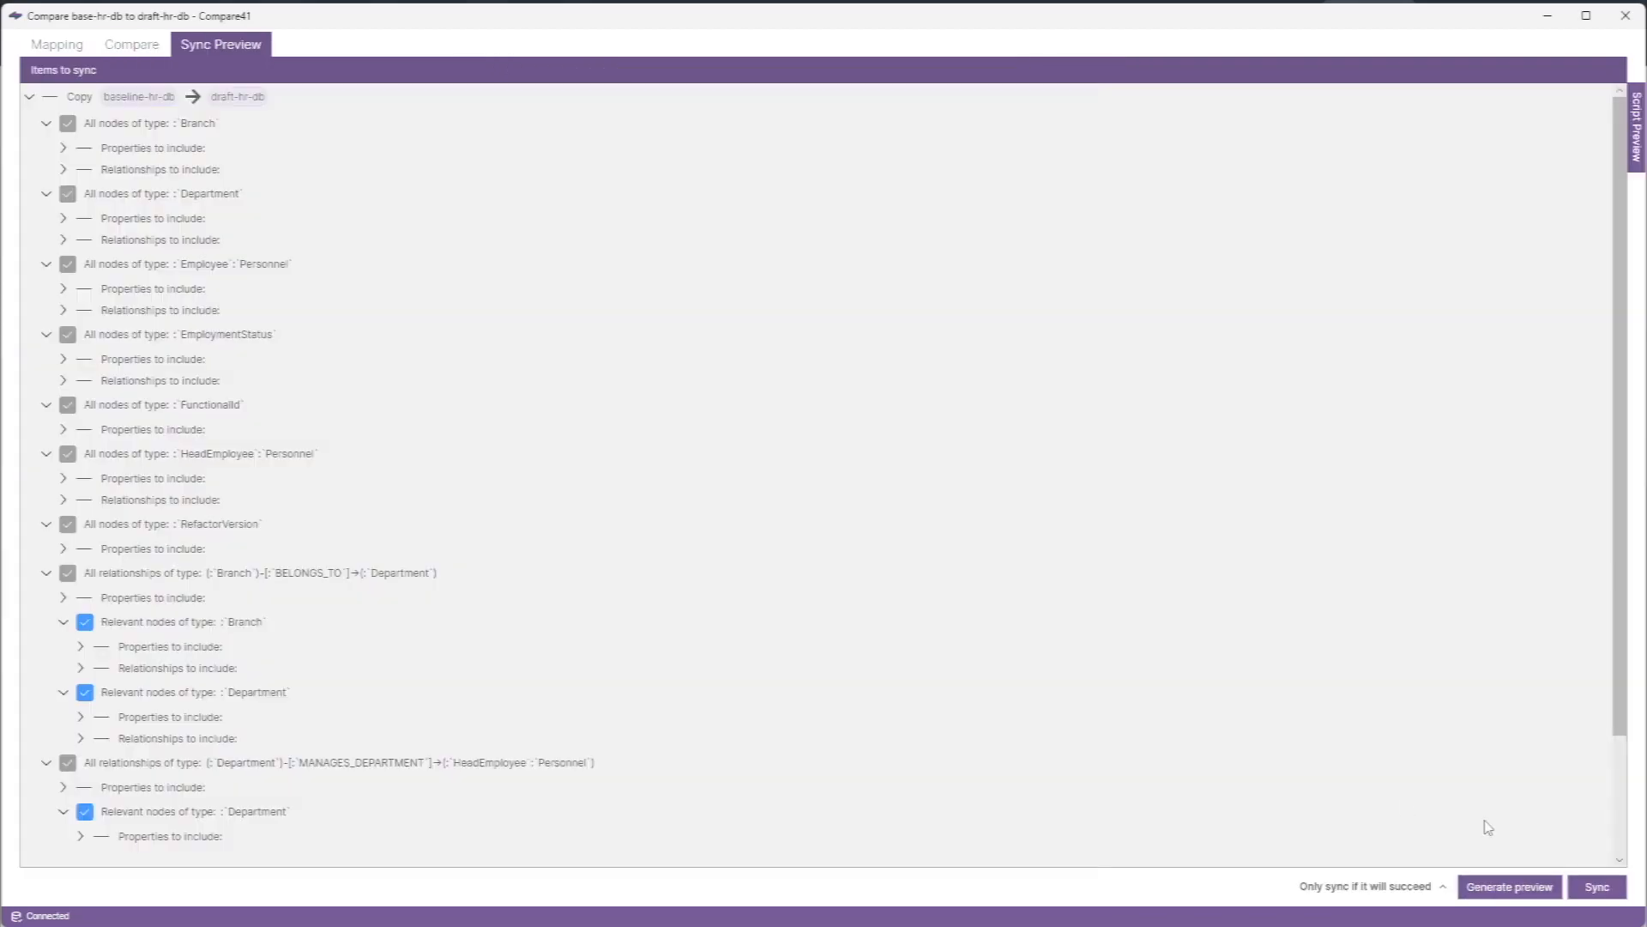
pyautogui.scroll(-1, 1488, 826)
pyautogui.click(1596, 887)
pyautogui.click(890, 534)
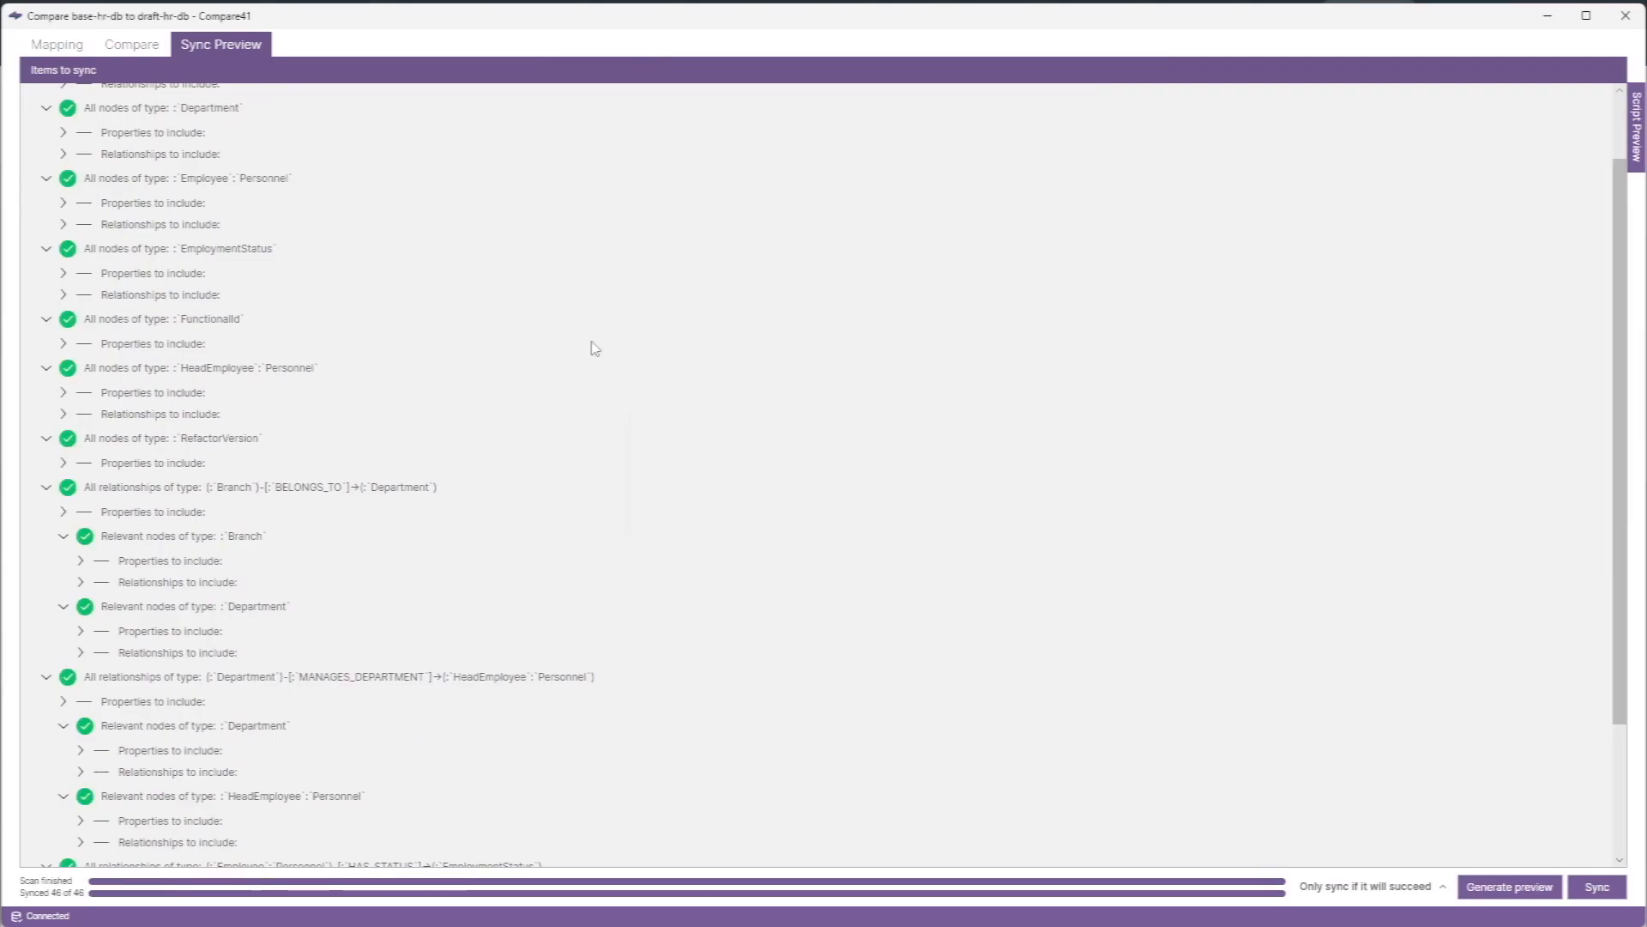
# - Refresh the changed schema, rerun the comparison of both databases and review the node types for remaining differences
pyautogui.click(151, 47)
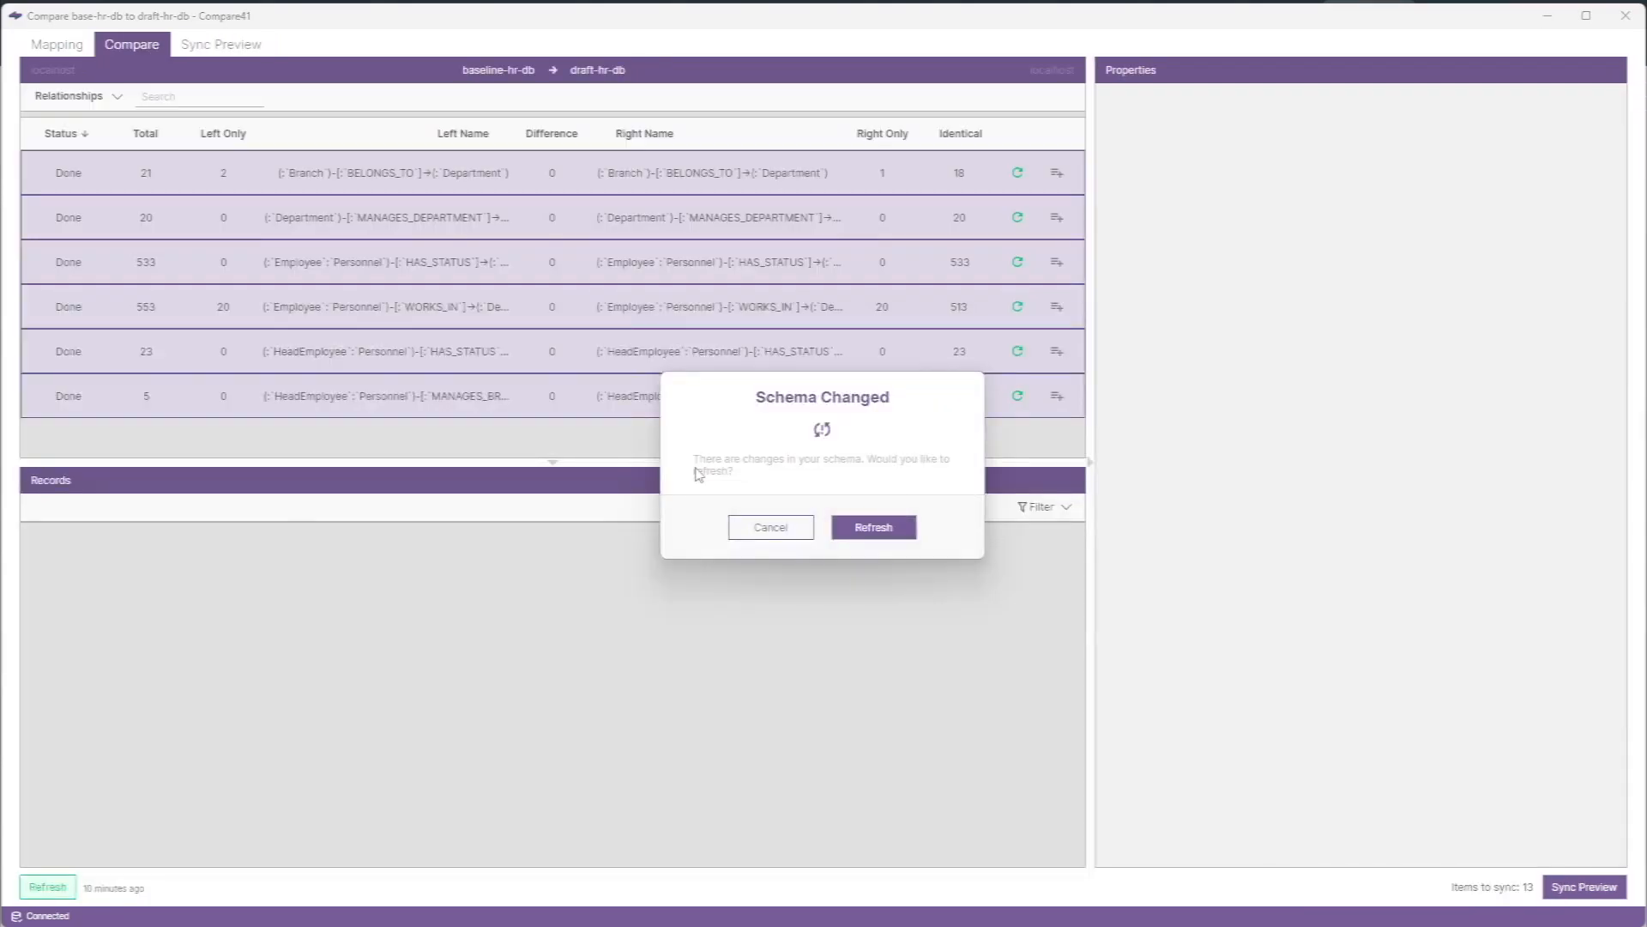
pyautogui.click(873, 529)
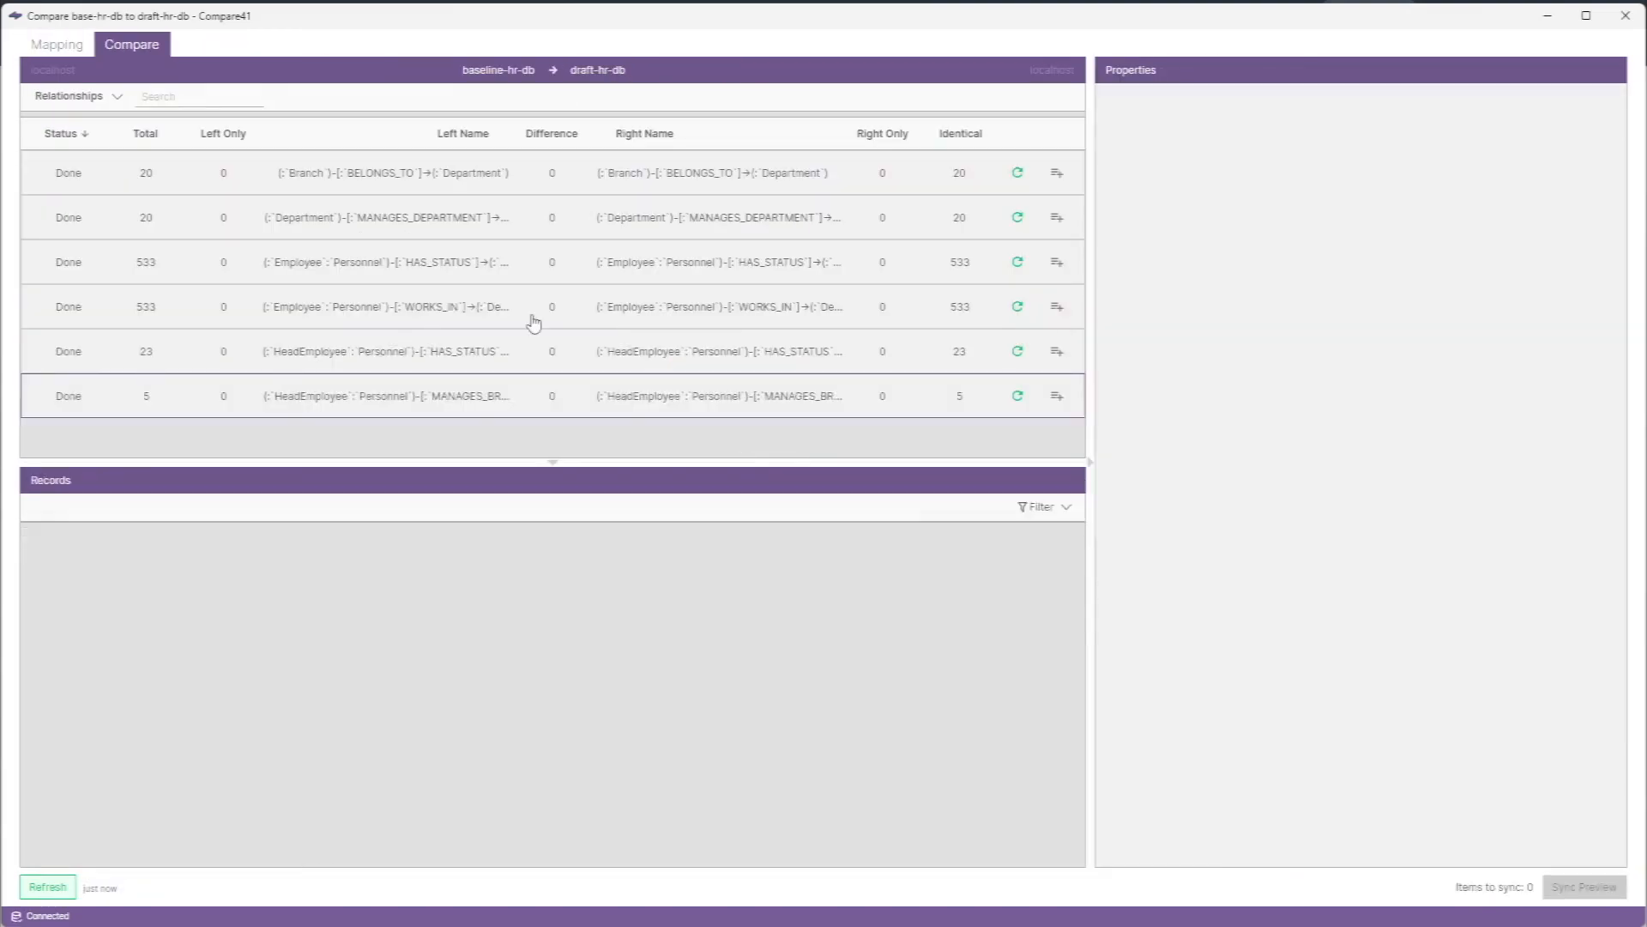
pyautogui.click(105, 98)
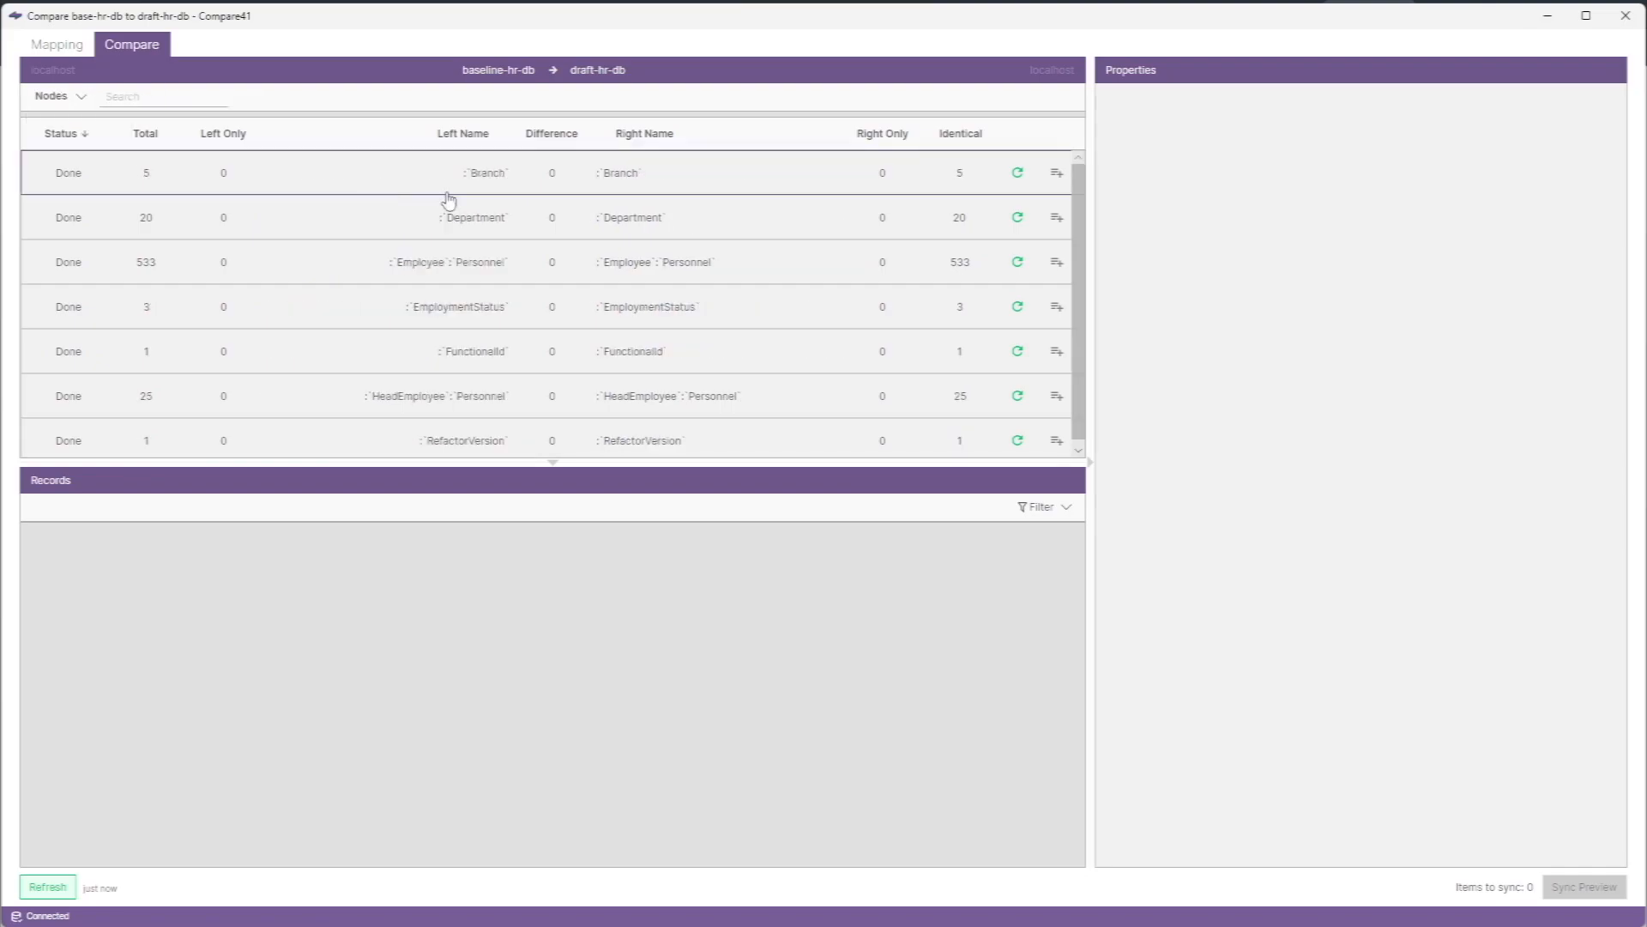
pyautogui.scroll(-1, 455, 202)
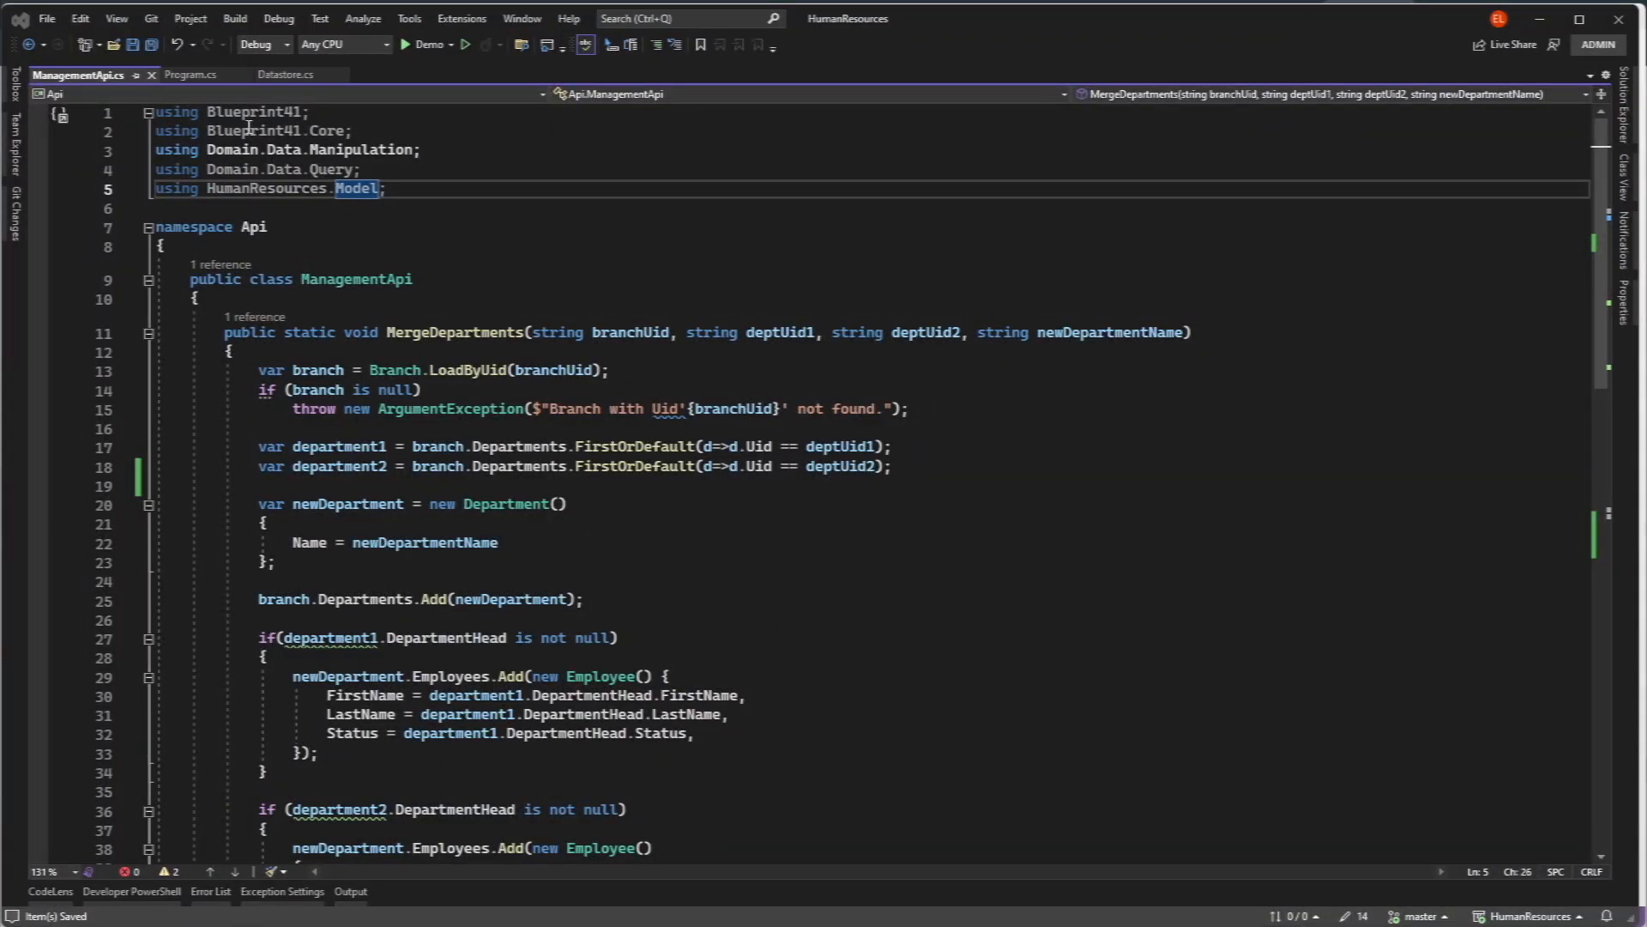
# - In Visual Studio, open Program.cs, review the MergeDepartments call in Main and run the Demo project
pyautogui.click(204, 77)
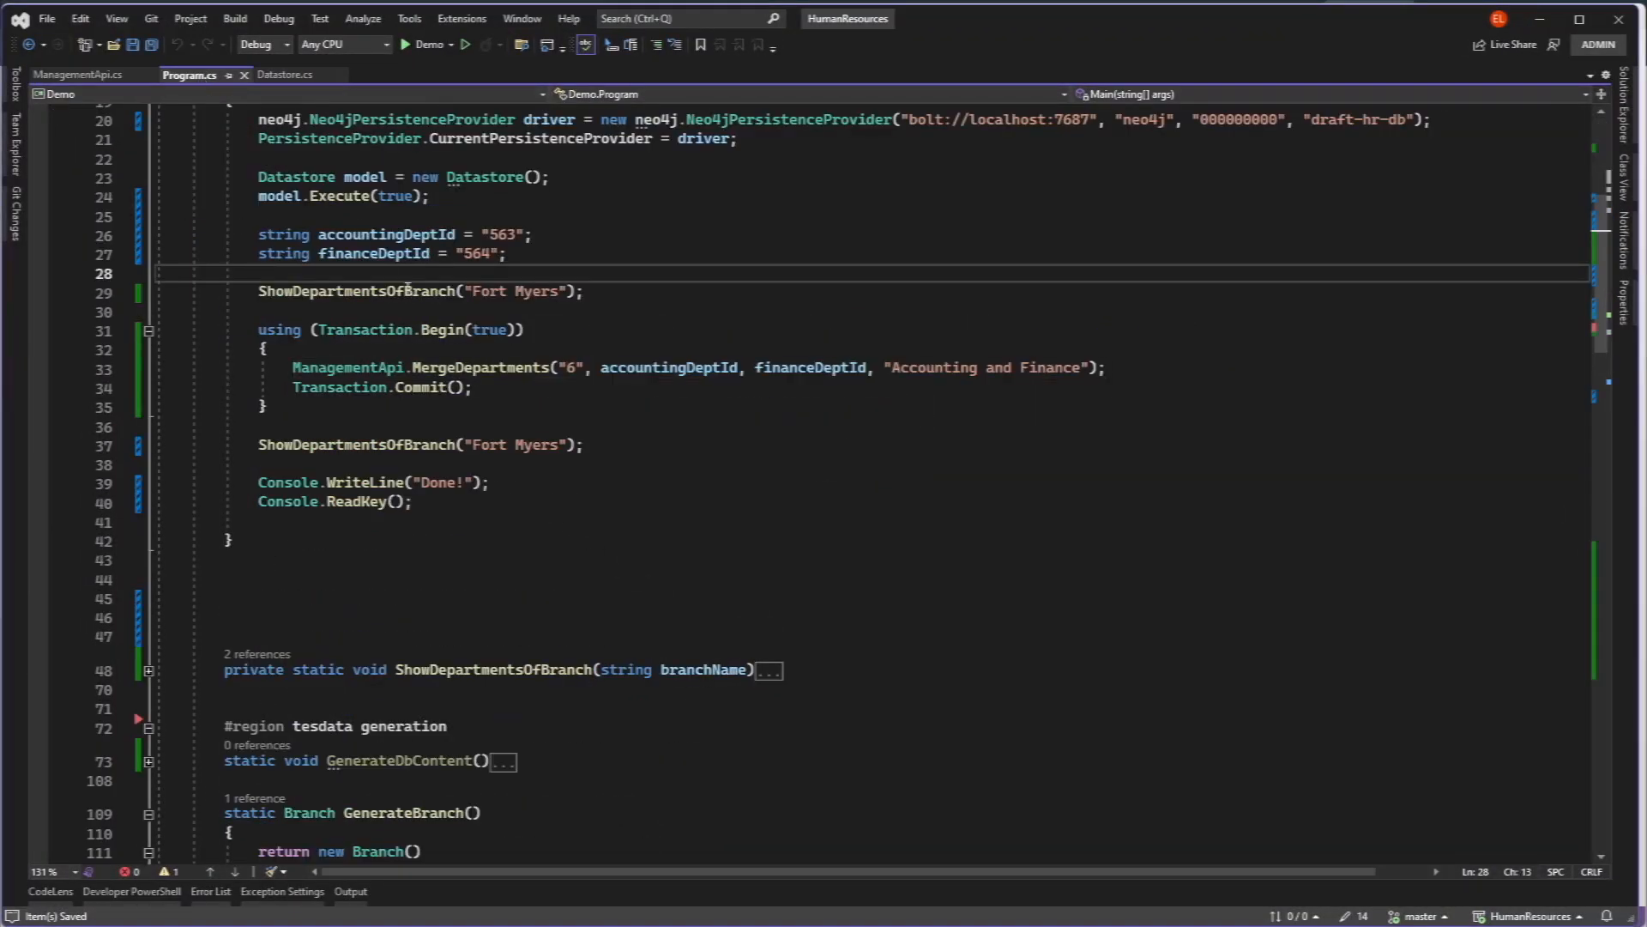
pyautogui.scroll(2, 403, 284)
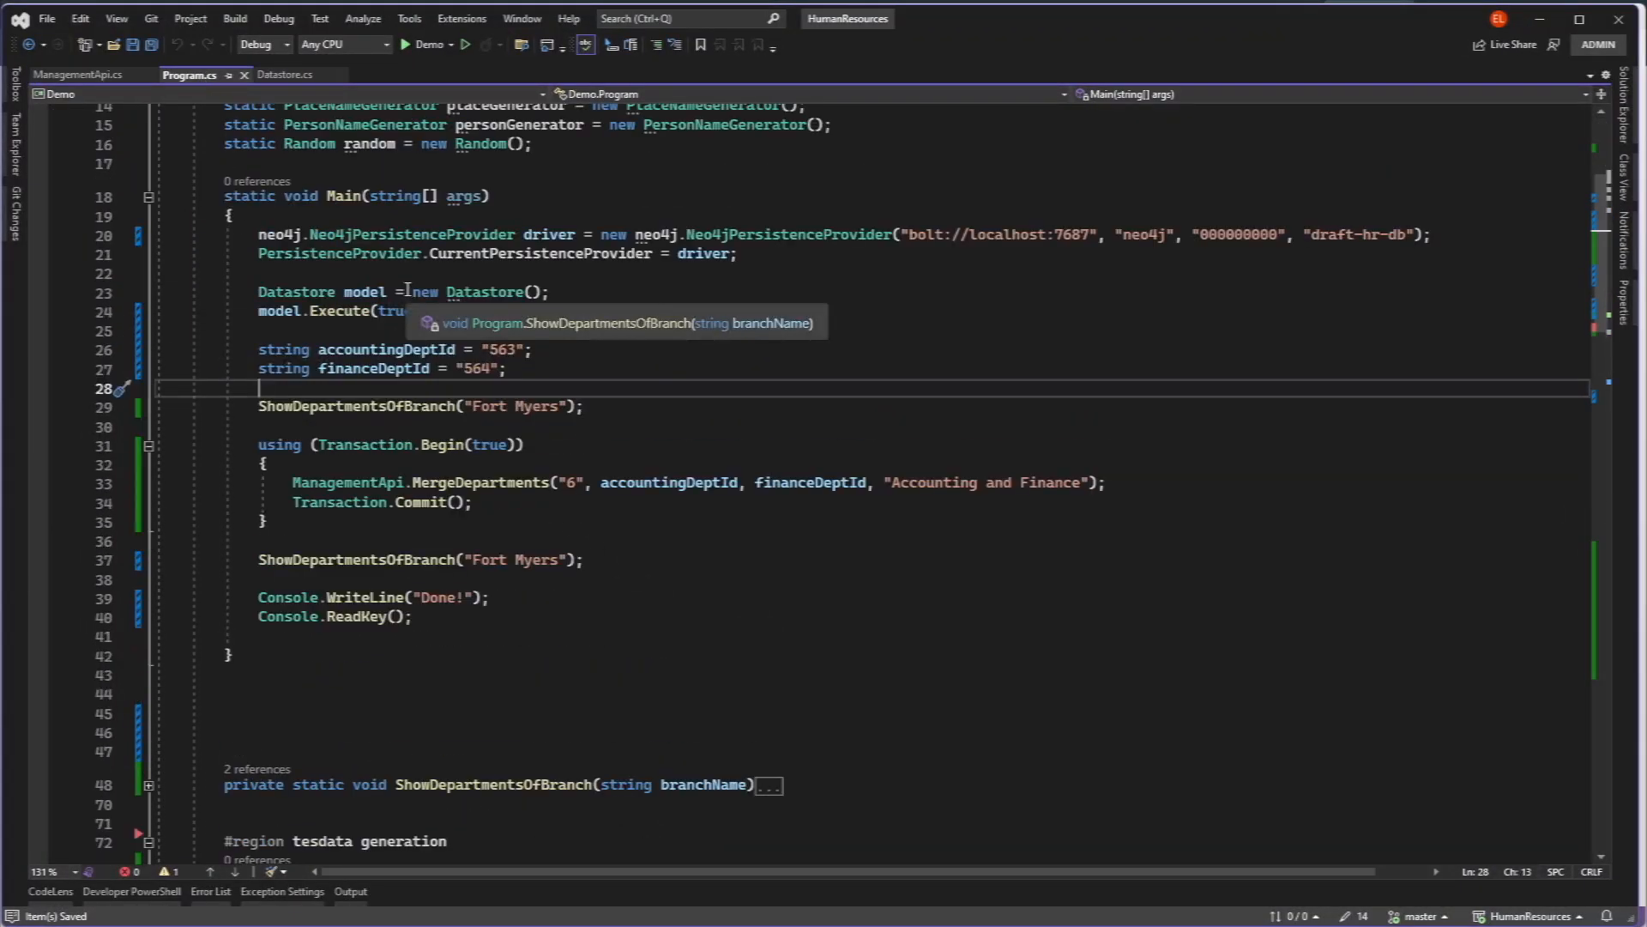
pyautogui.click(415, 44)
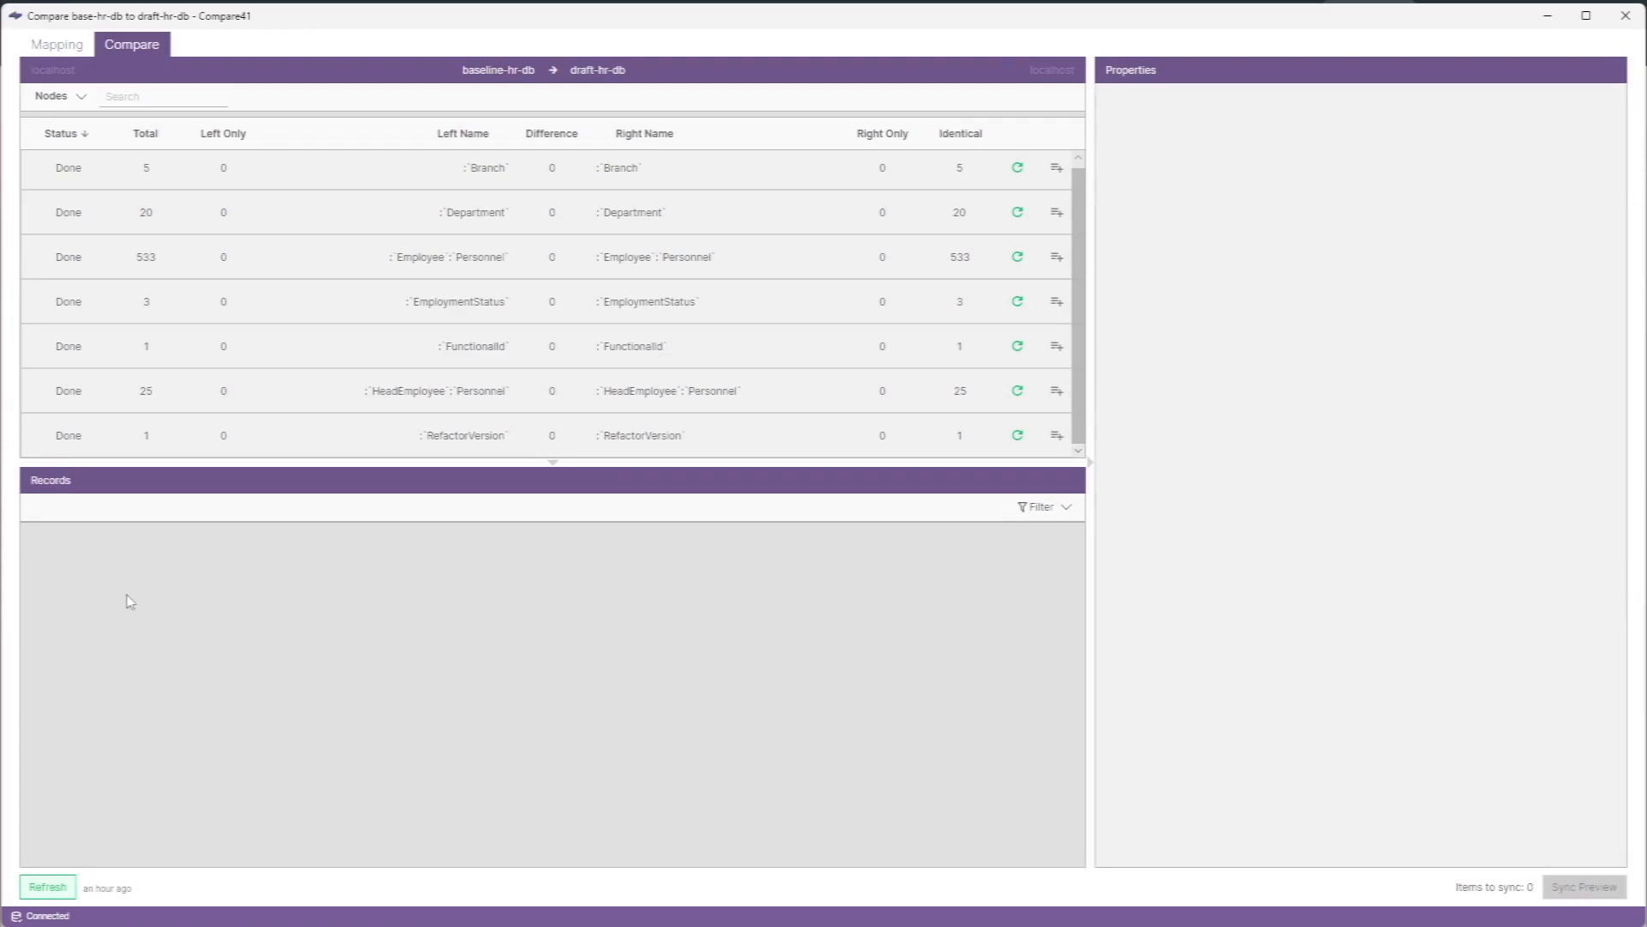
# - In Compare41, refresh the comparison and inspect the differing Department records
pyautogui.click(70, 887)
pyautogui.click(335, 221)
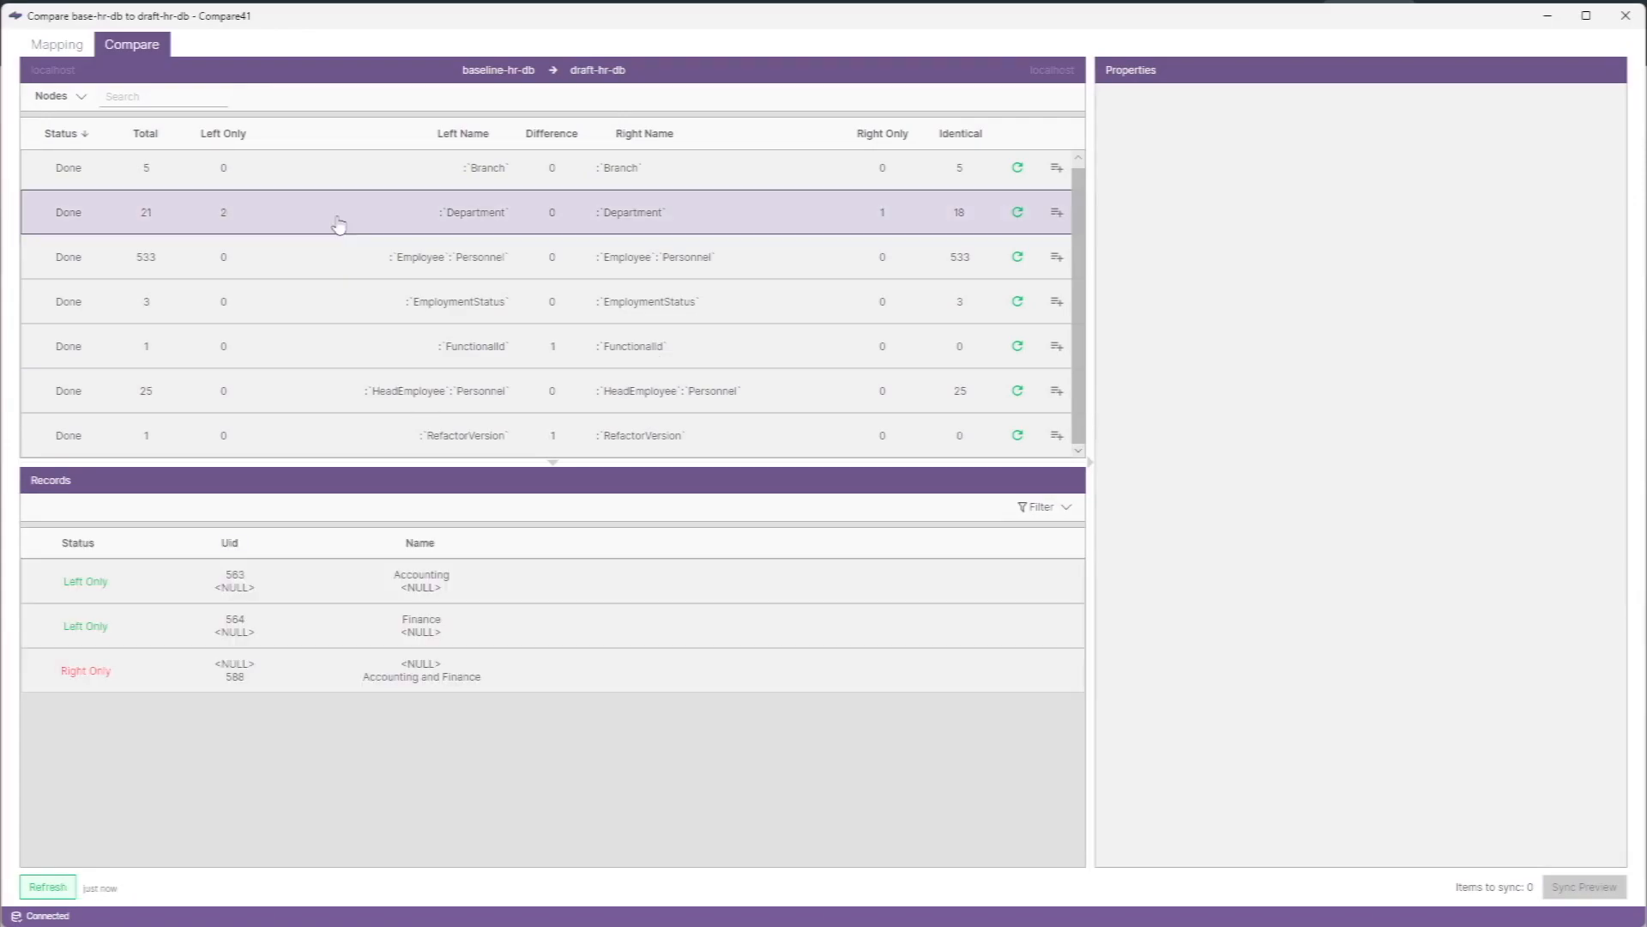